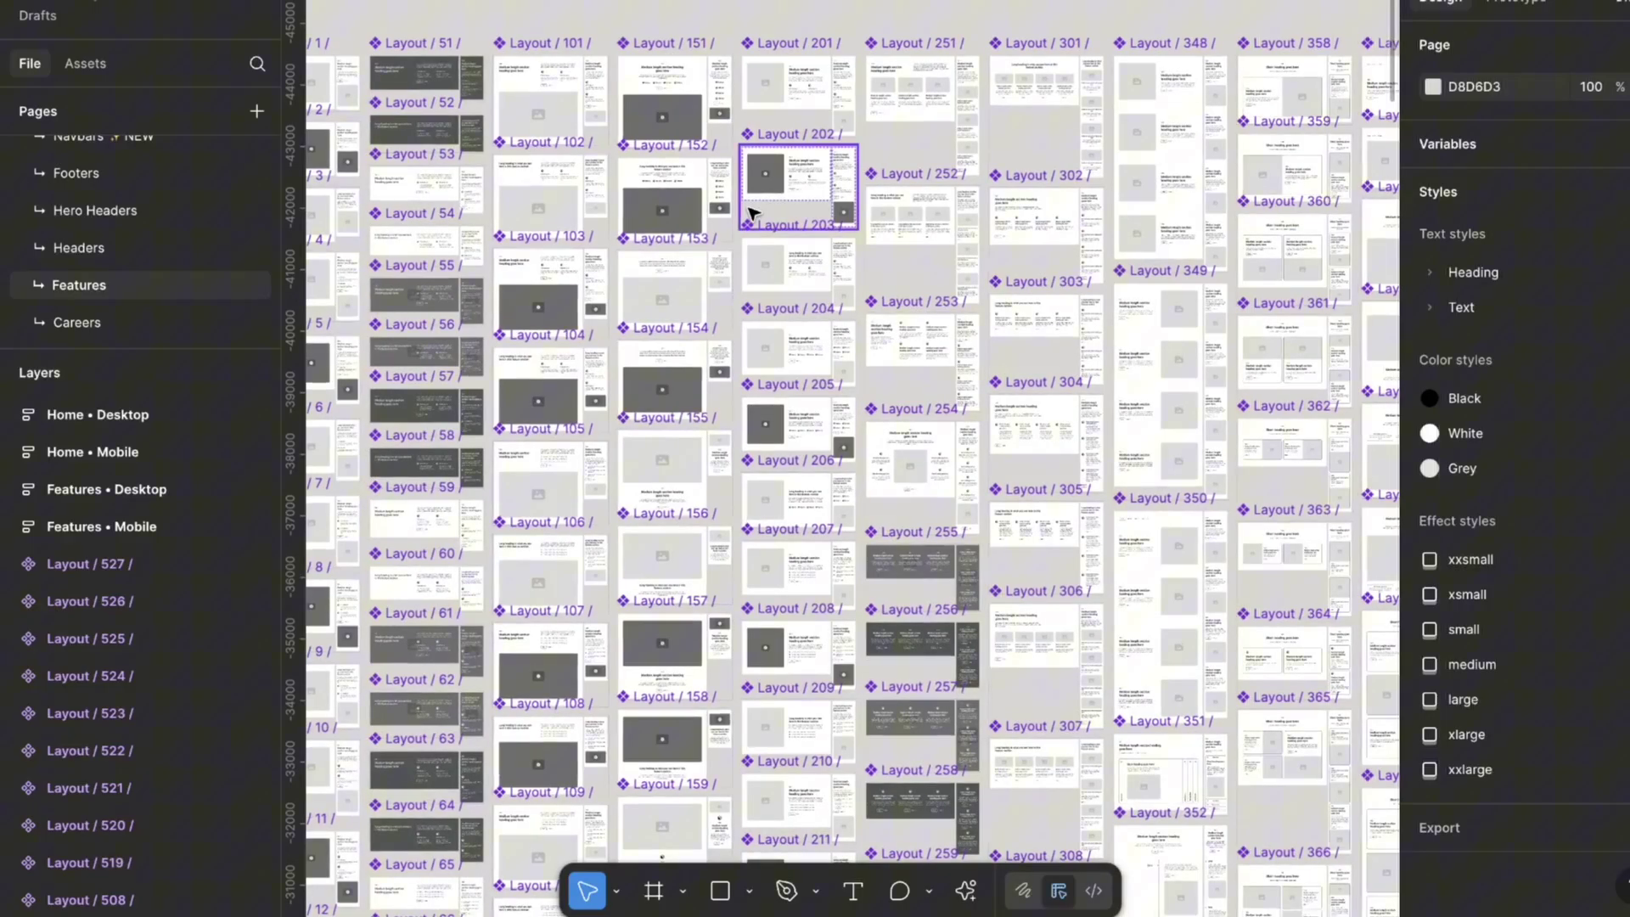
Scroll down through the Relume layout library canvas to browse its layouts.
scroll(752, 212, down, 1)
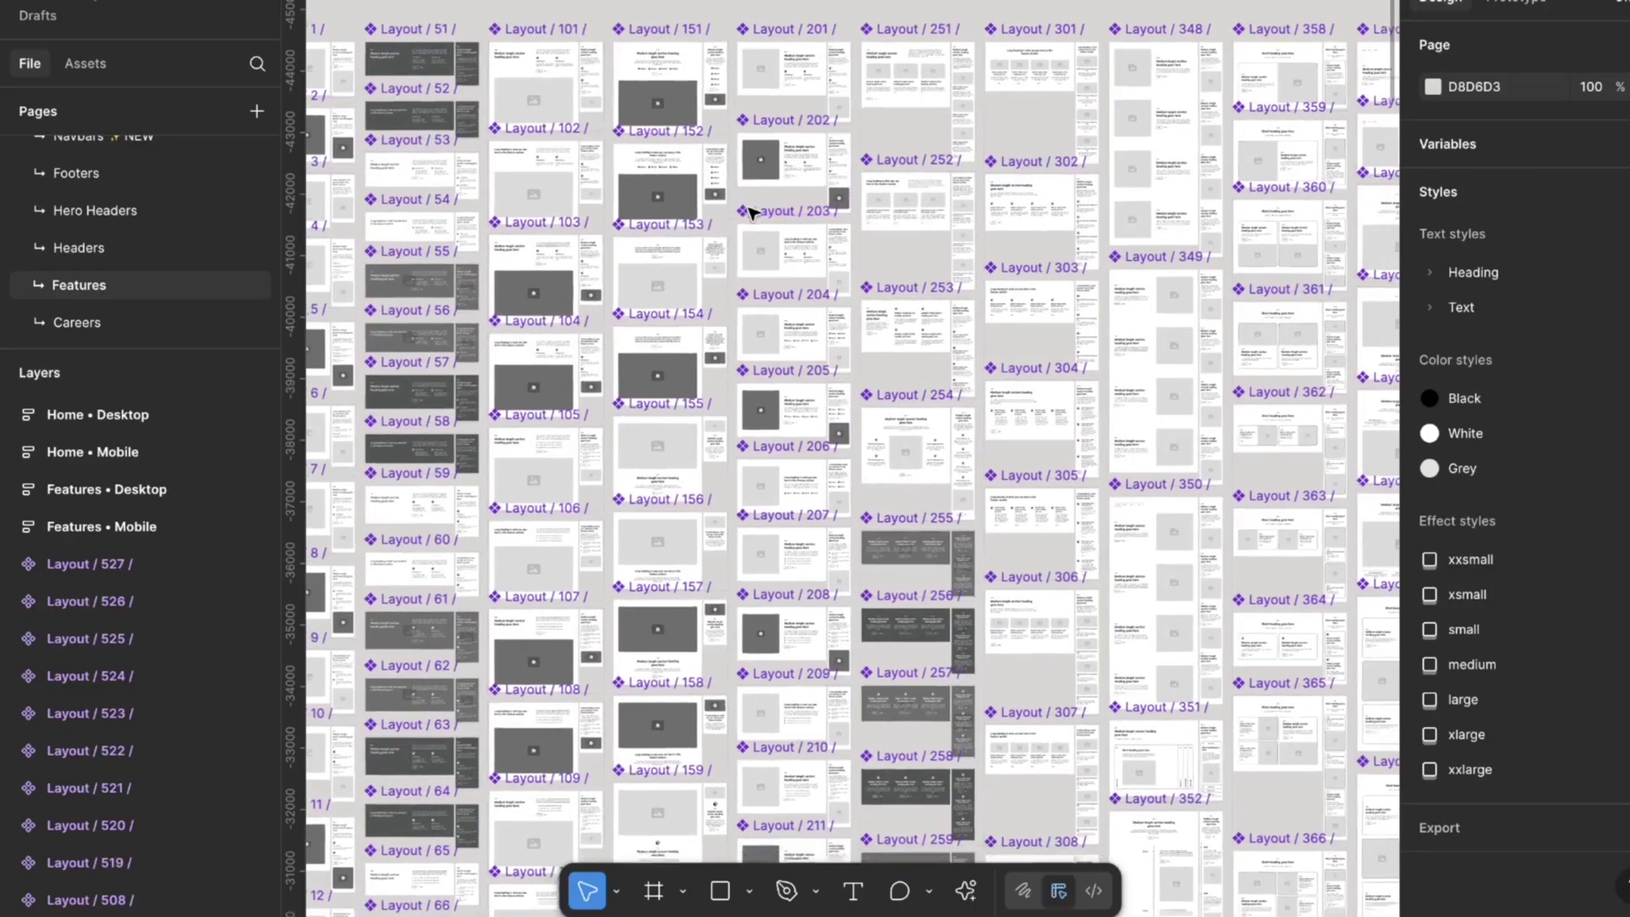
scroll(752, 213, down, 6)
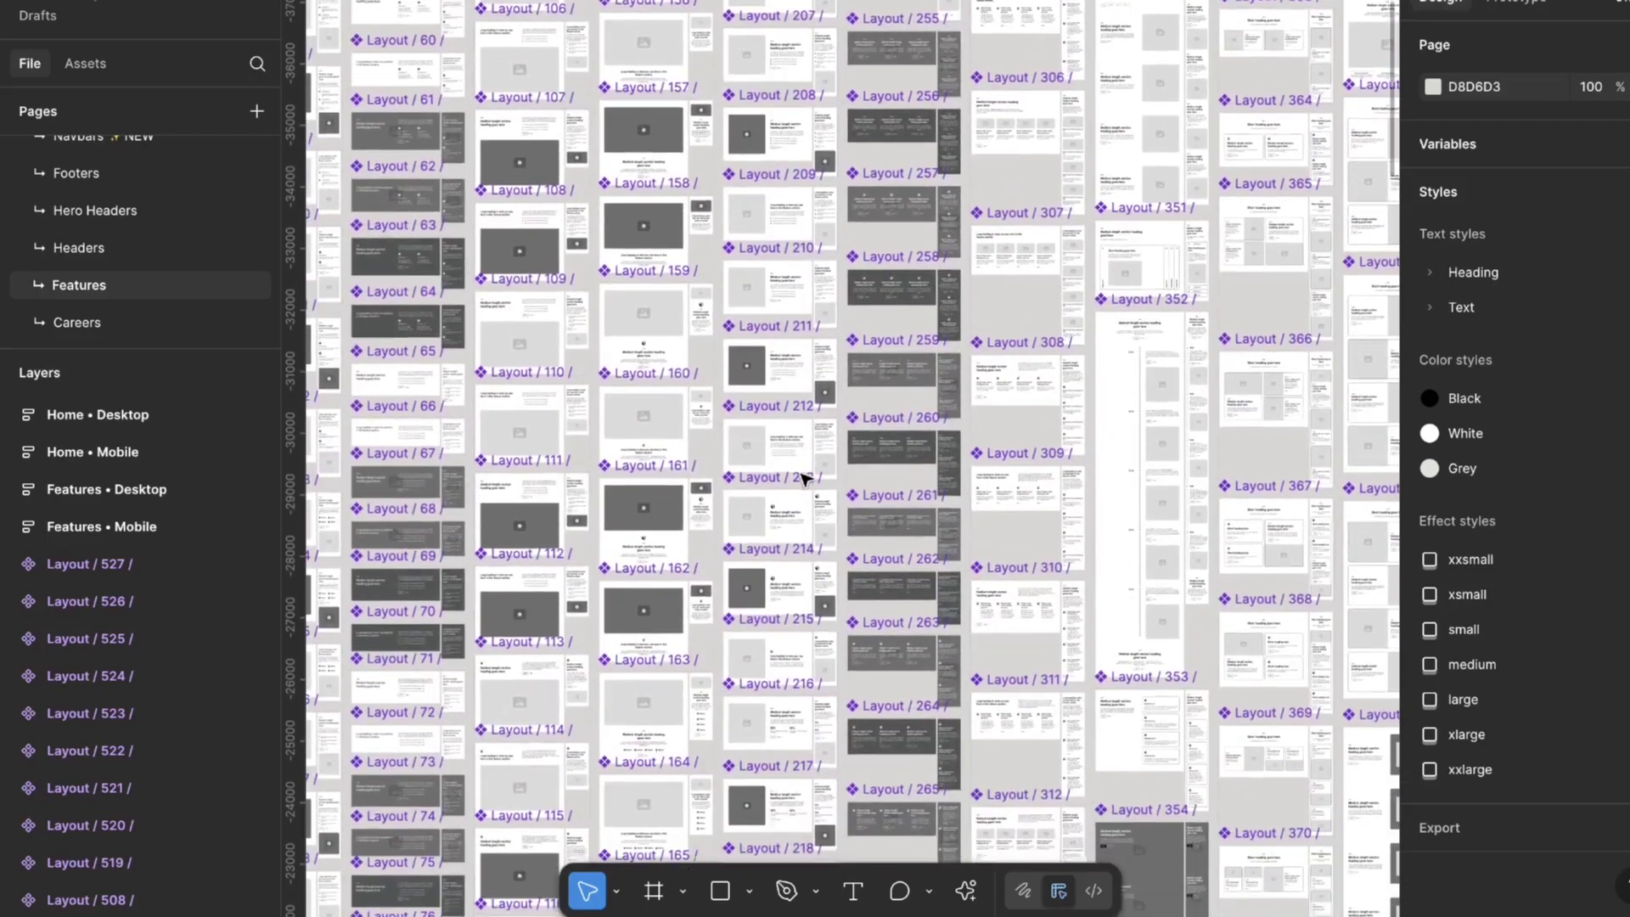
scroll(802, 478, down, 6)
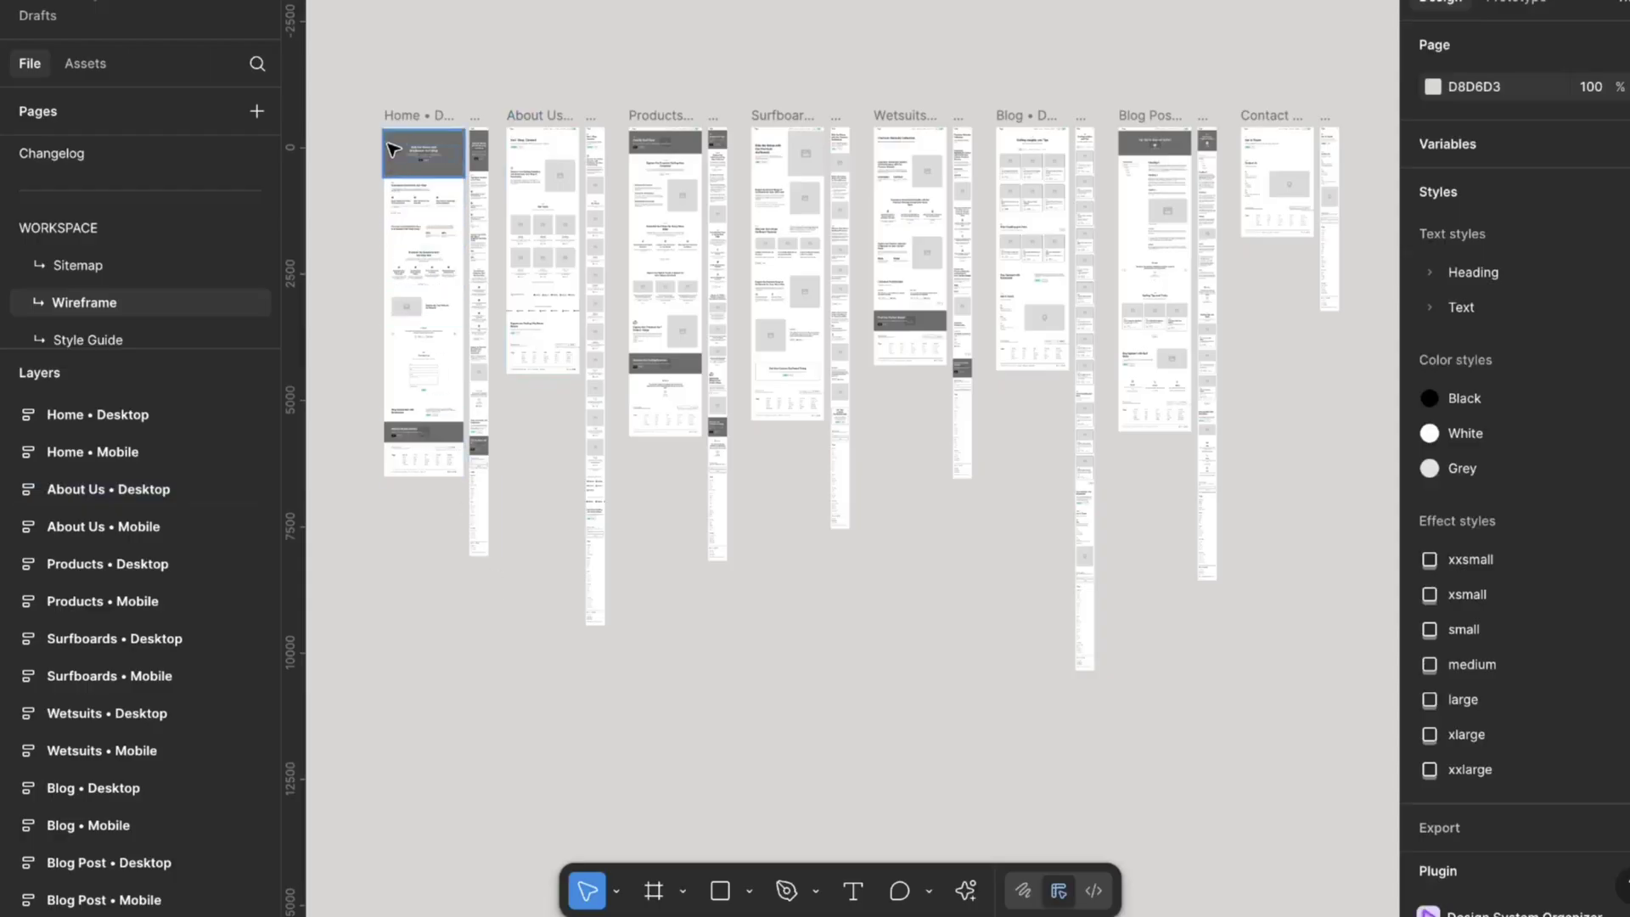
Zoom into the wireframes and pan right across the mobile health app screens.
scroll(392, 149, up, 5)
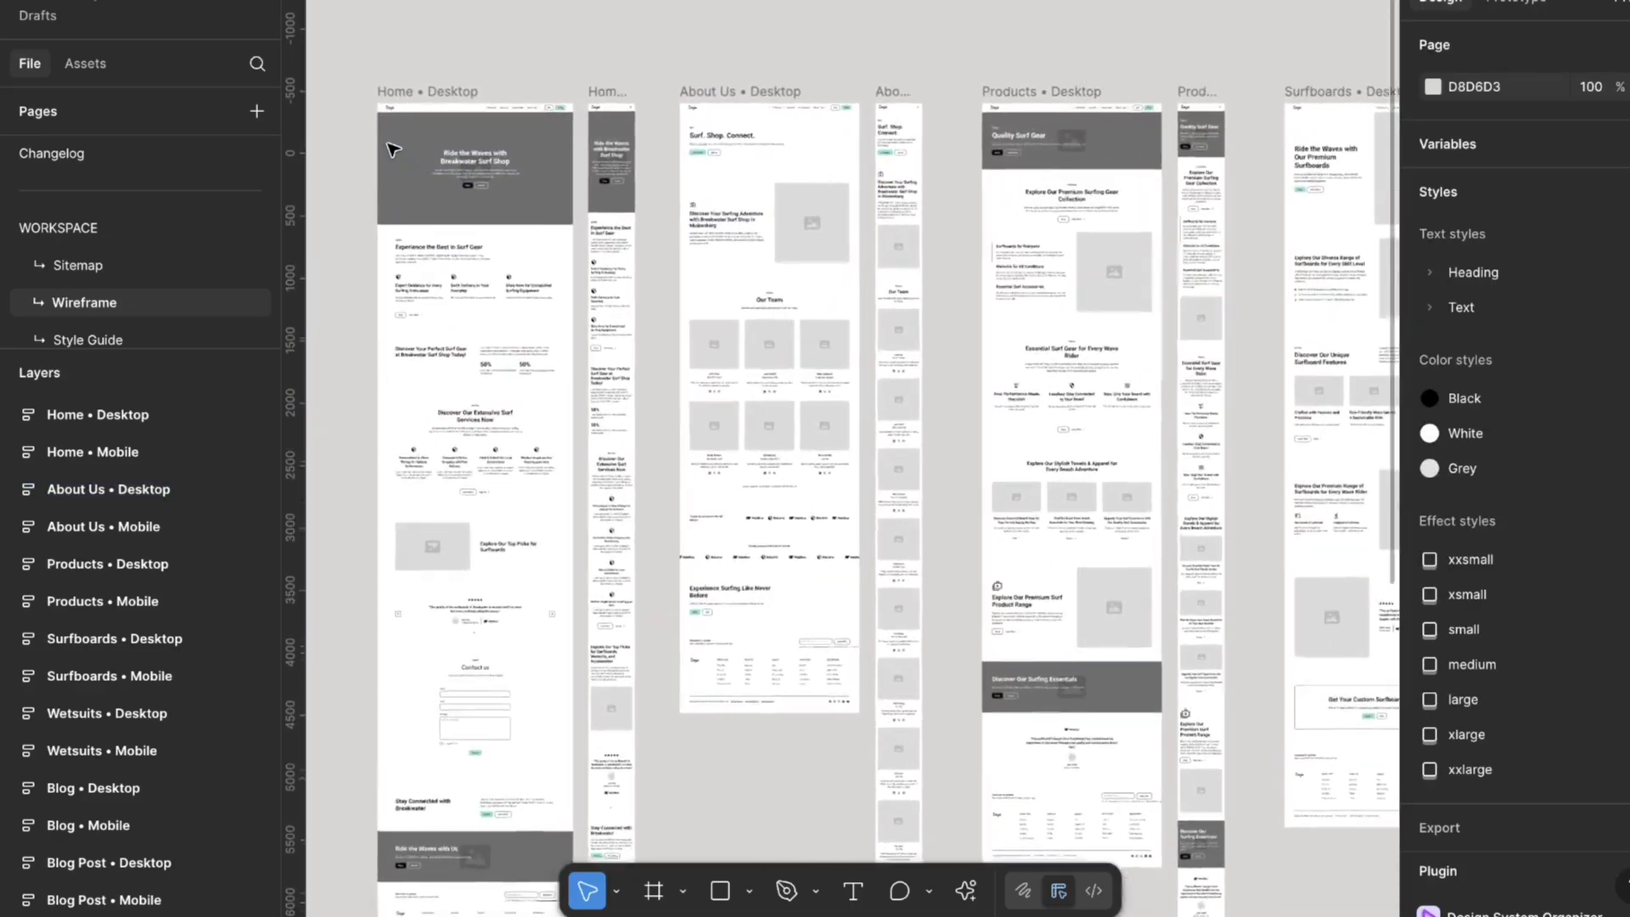
scroll(392, 150, up, 4)
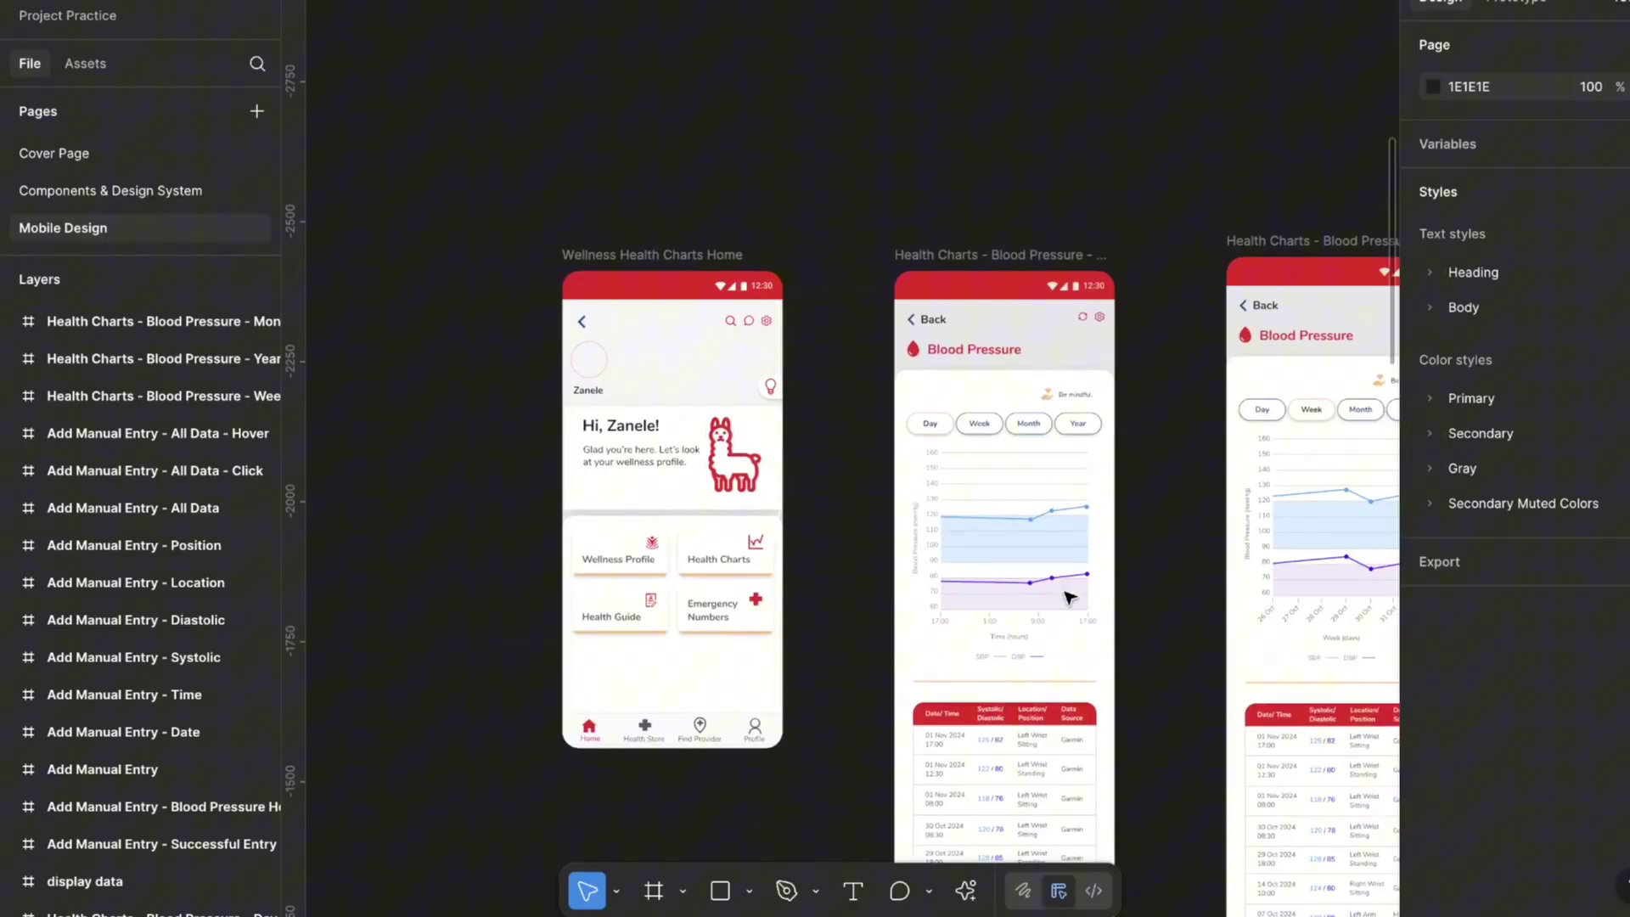
scroll(761, 597, right, 5)
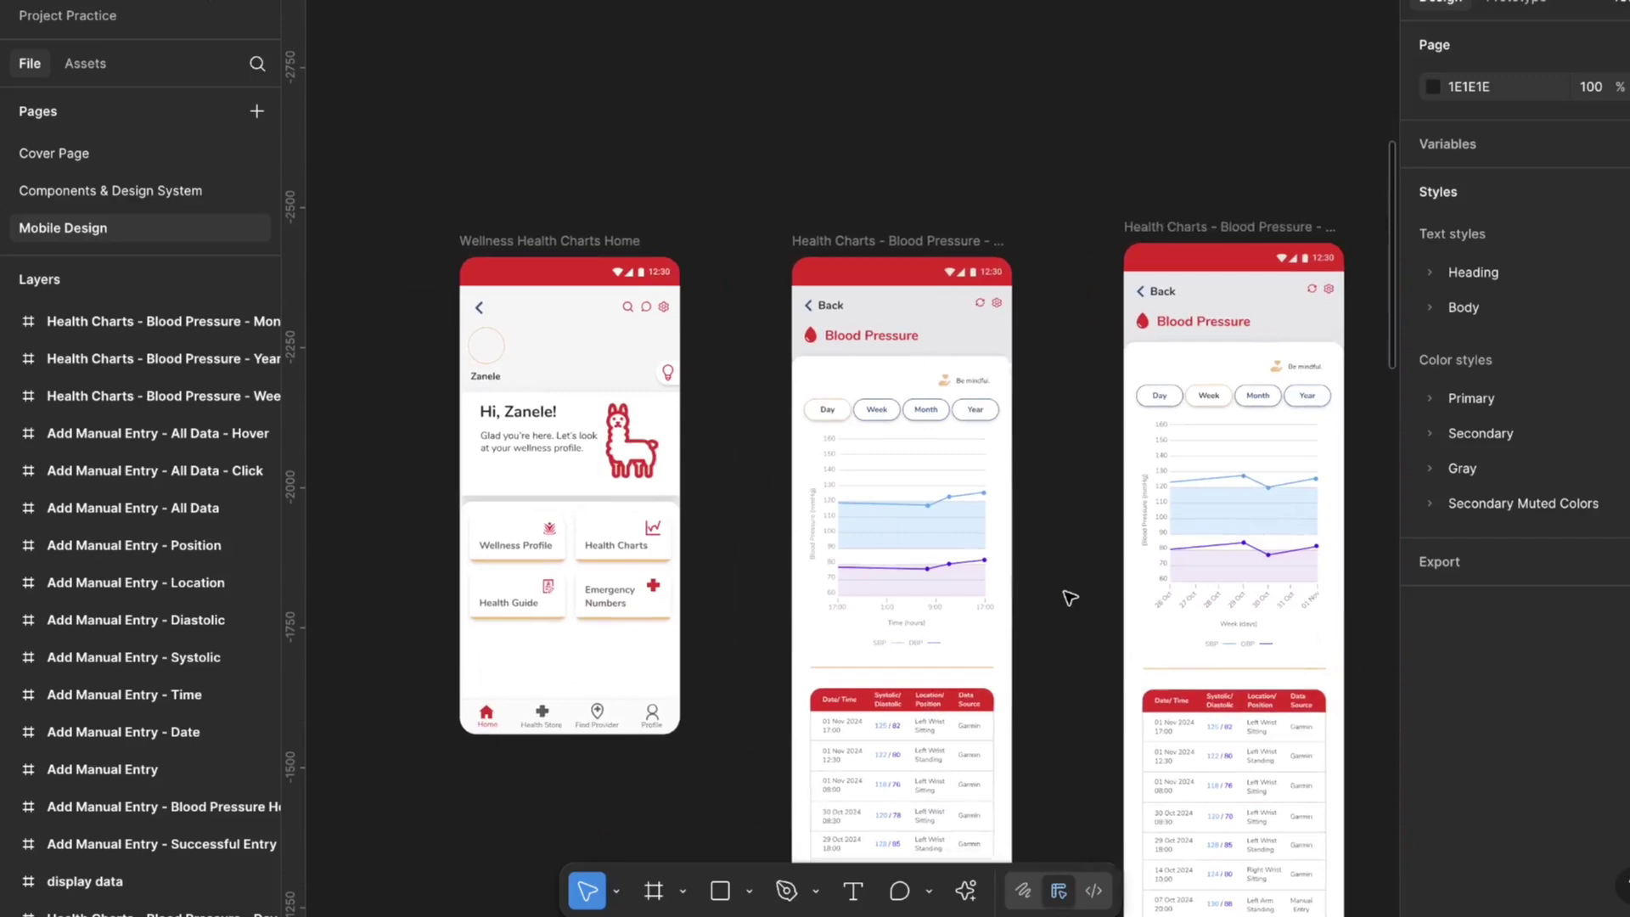
scroll(1071, 597, right, 10)
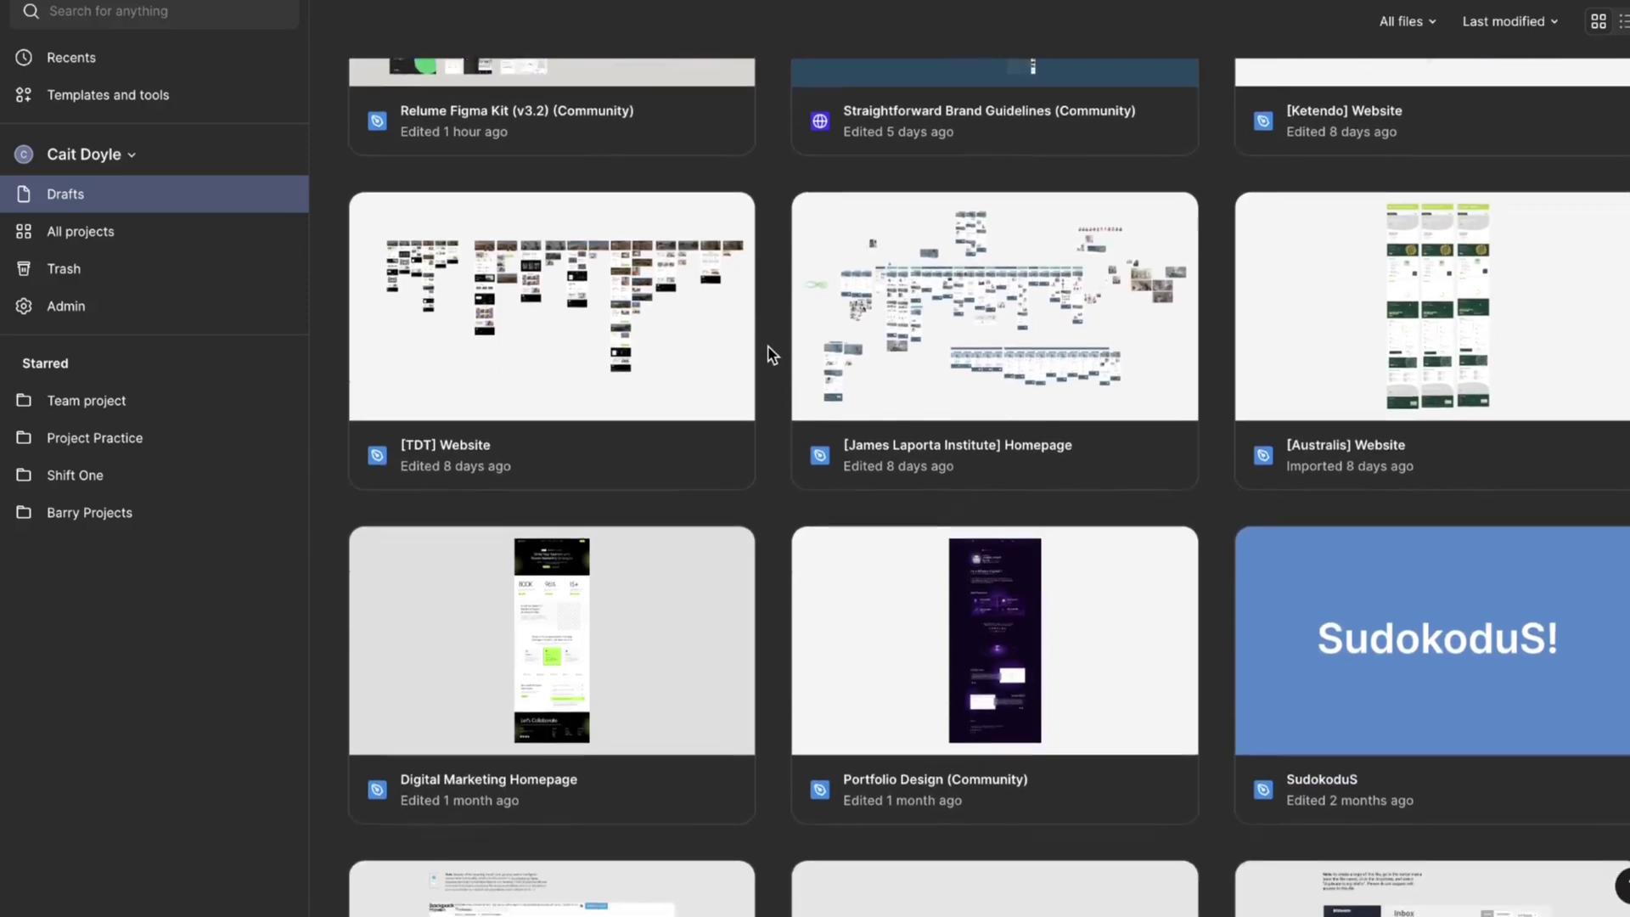
Scroll the drafts file grid and pan across the Ruby Smart Watch Mobile - LoFi page.
scroll(766, 365, down, 4)
scroll(770, 355, down, 12)
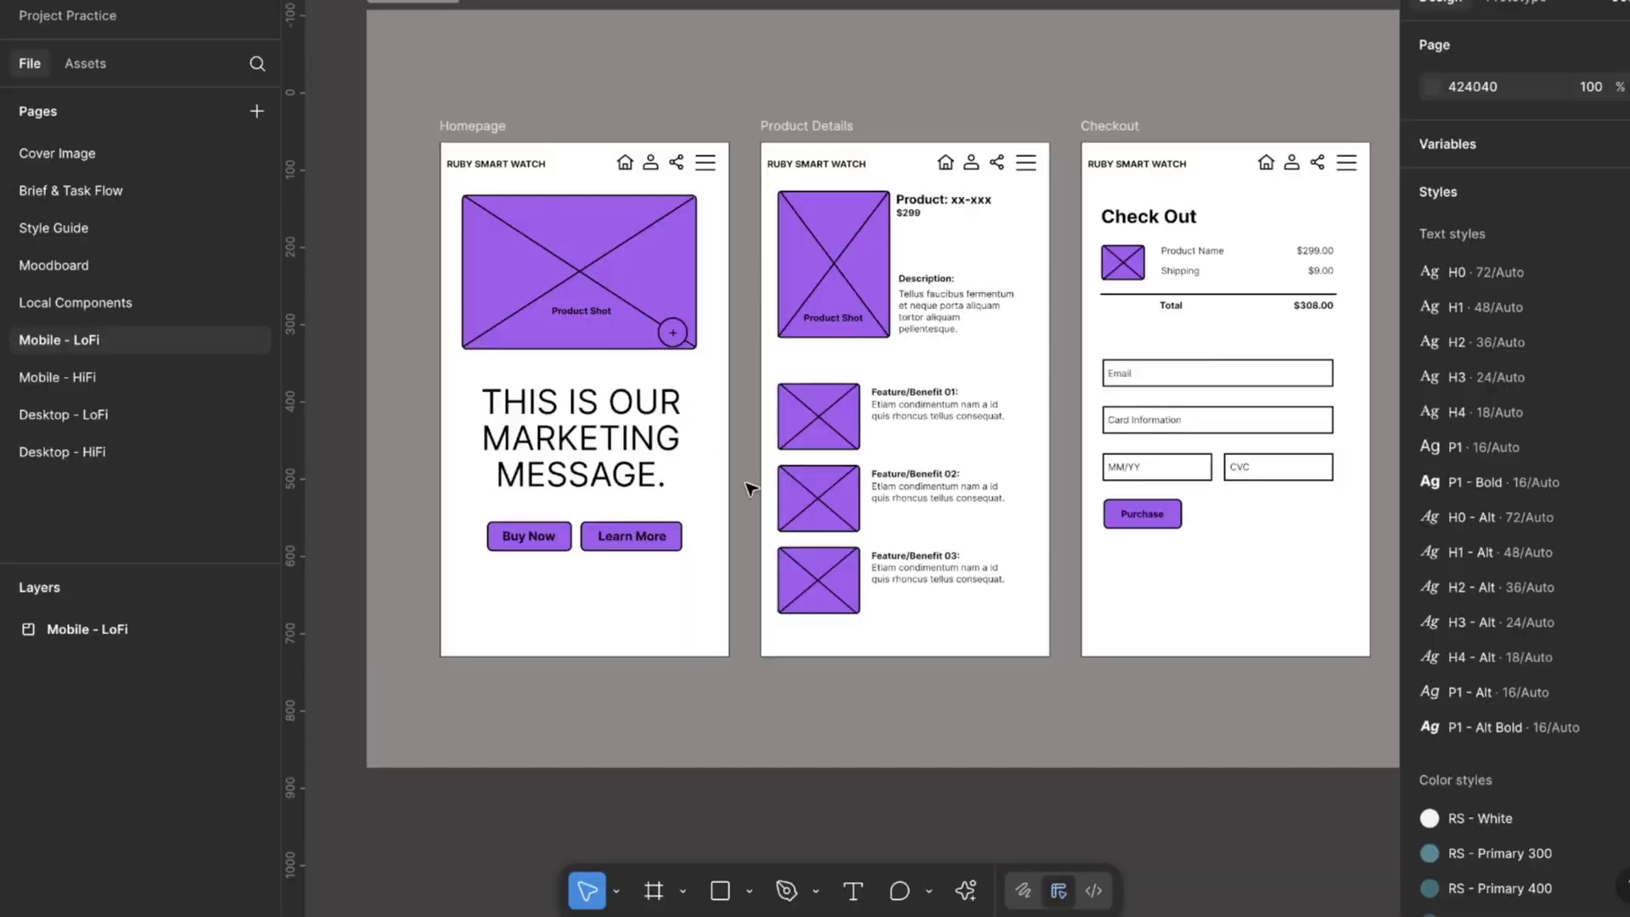
scroll(883, 465, right, 6)
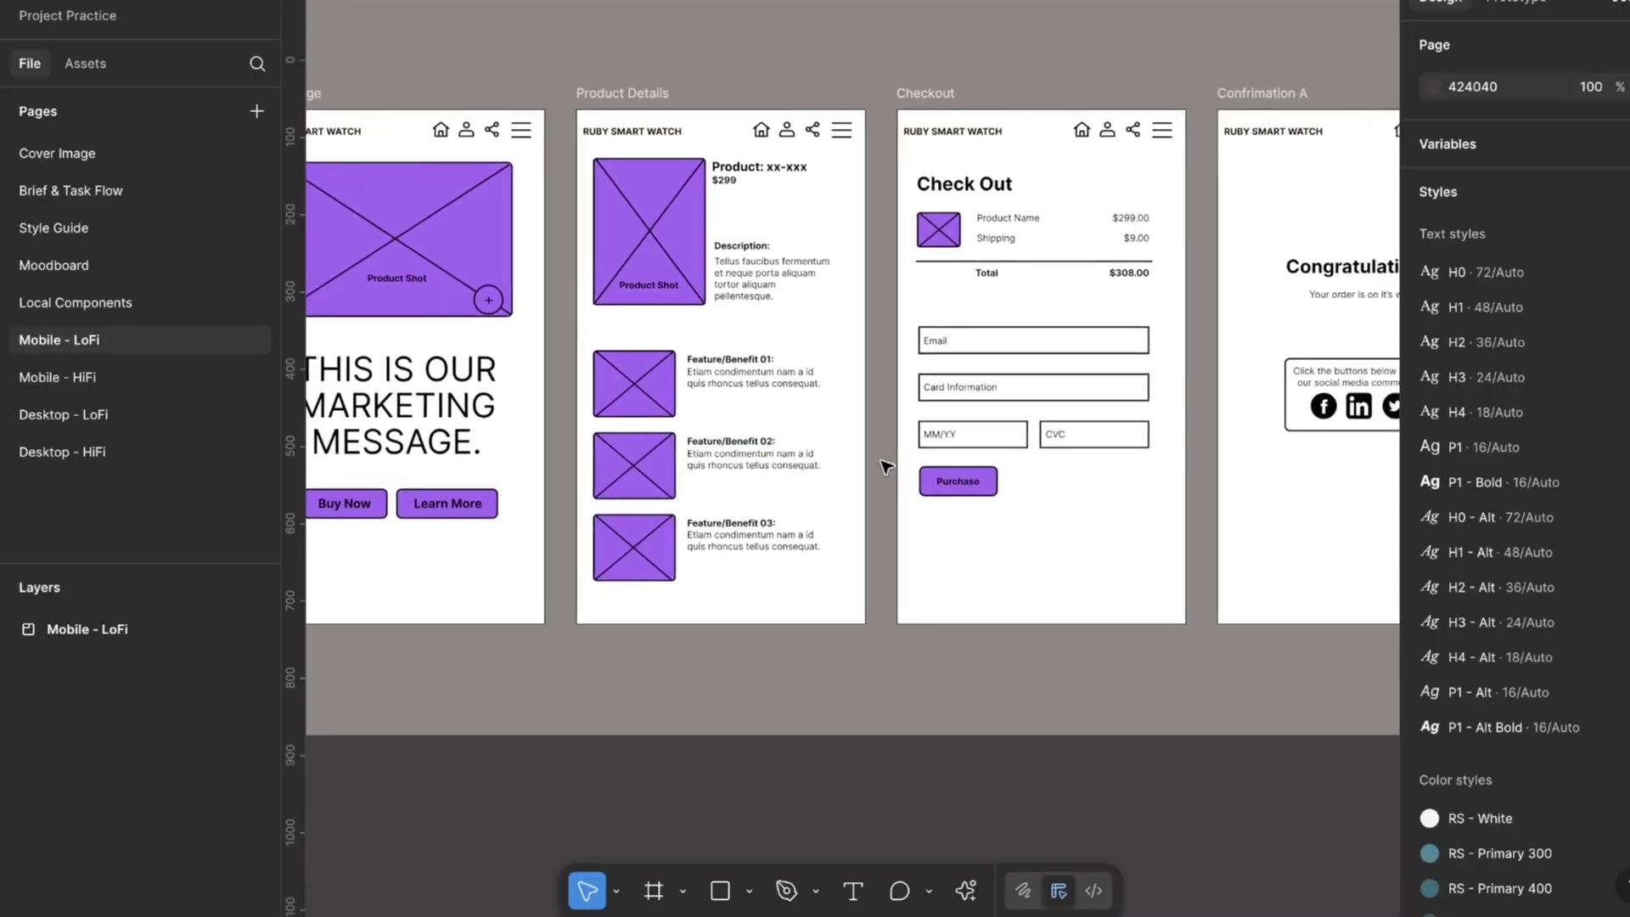
scroll(883, 465, right, 7)
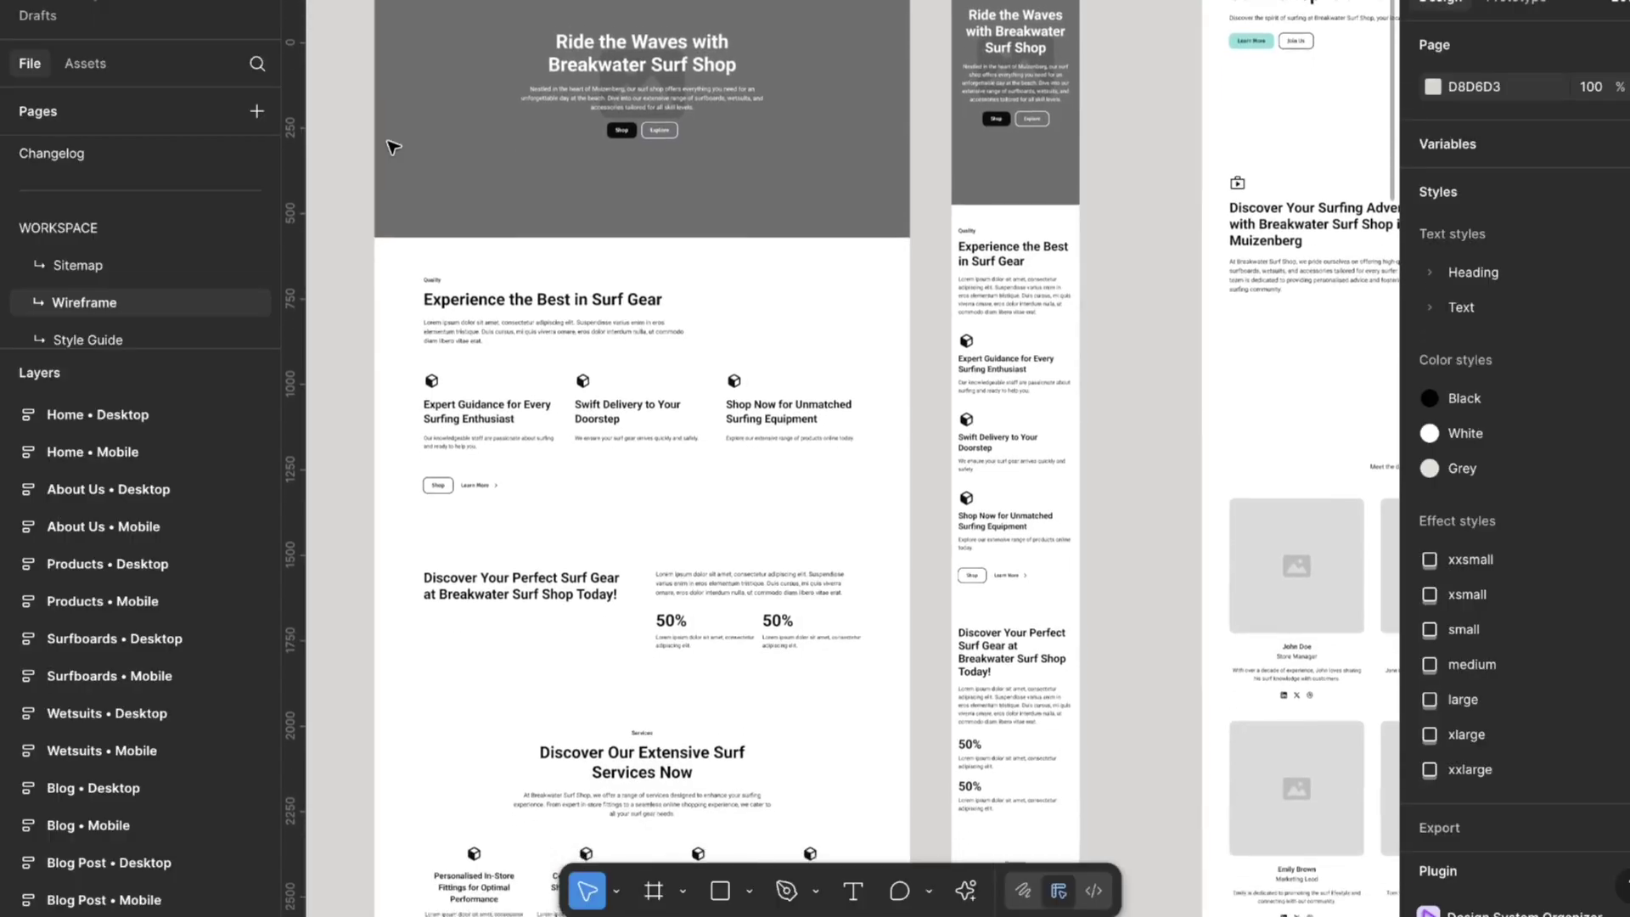
scroll(391, 149, down, 5)
scroll(390, 149, down, 2)
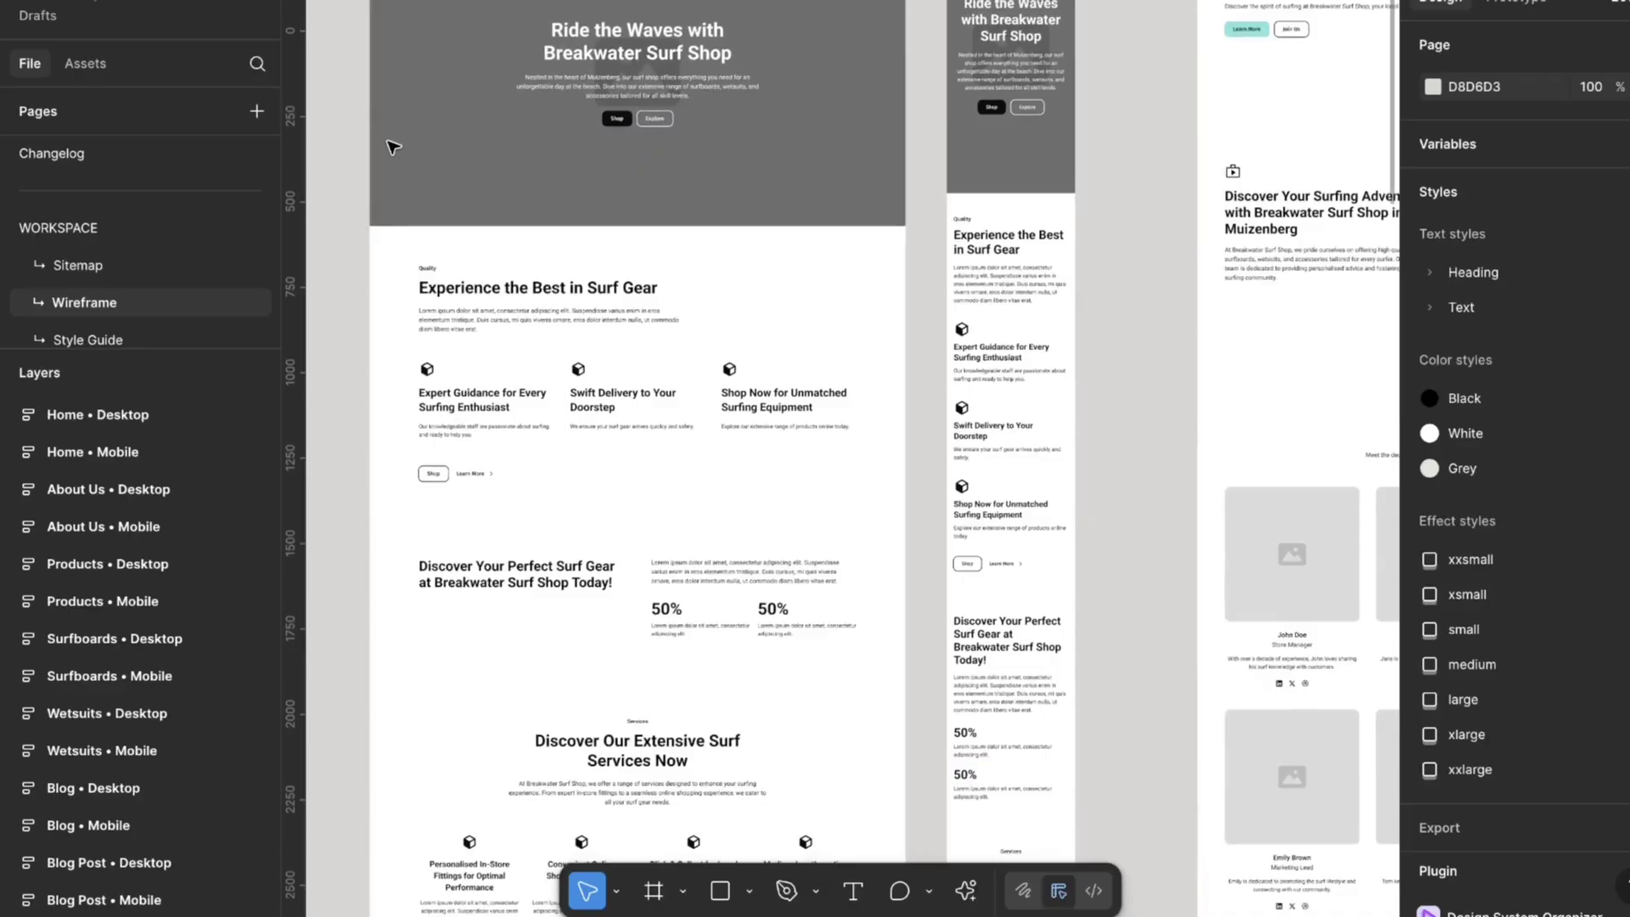
Scroll through the surf shop Home wireframe and pan toward the Typography frame.
scroll(389, 146, down, 5)
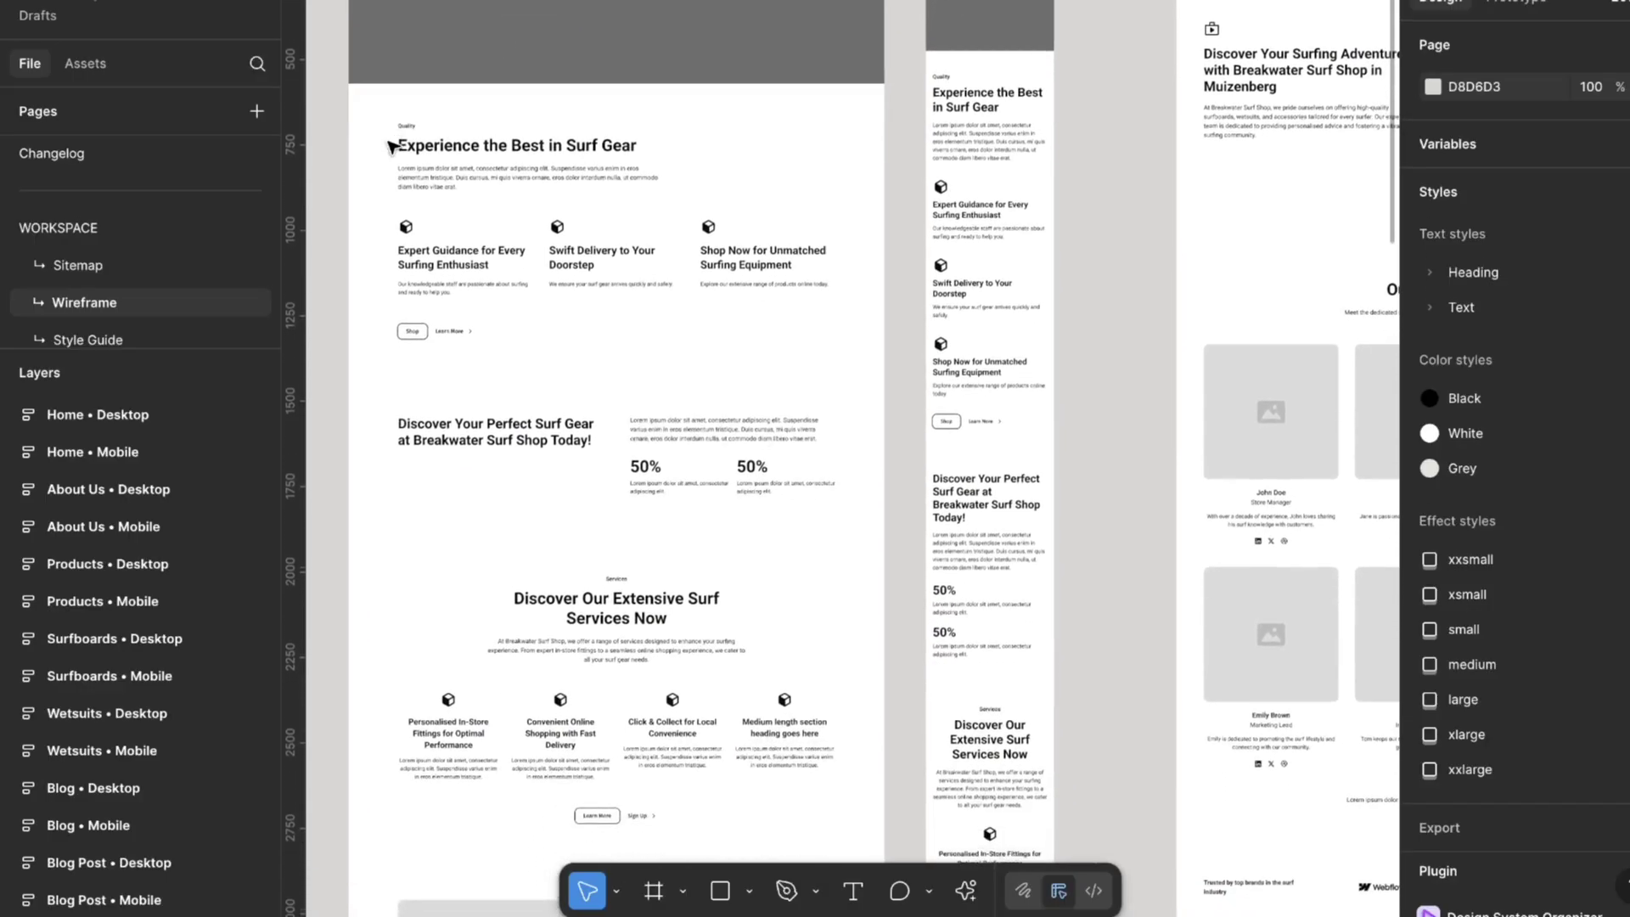
scroll(389, 146, down, 4)
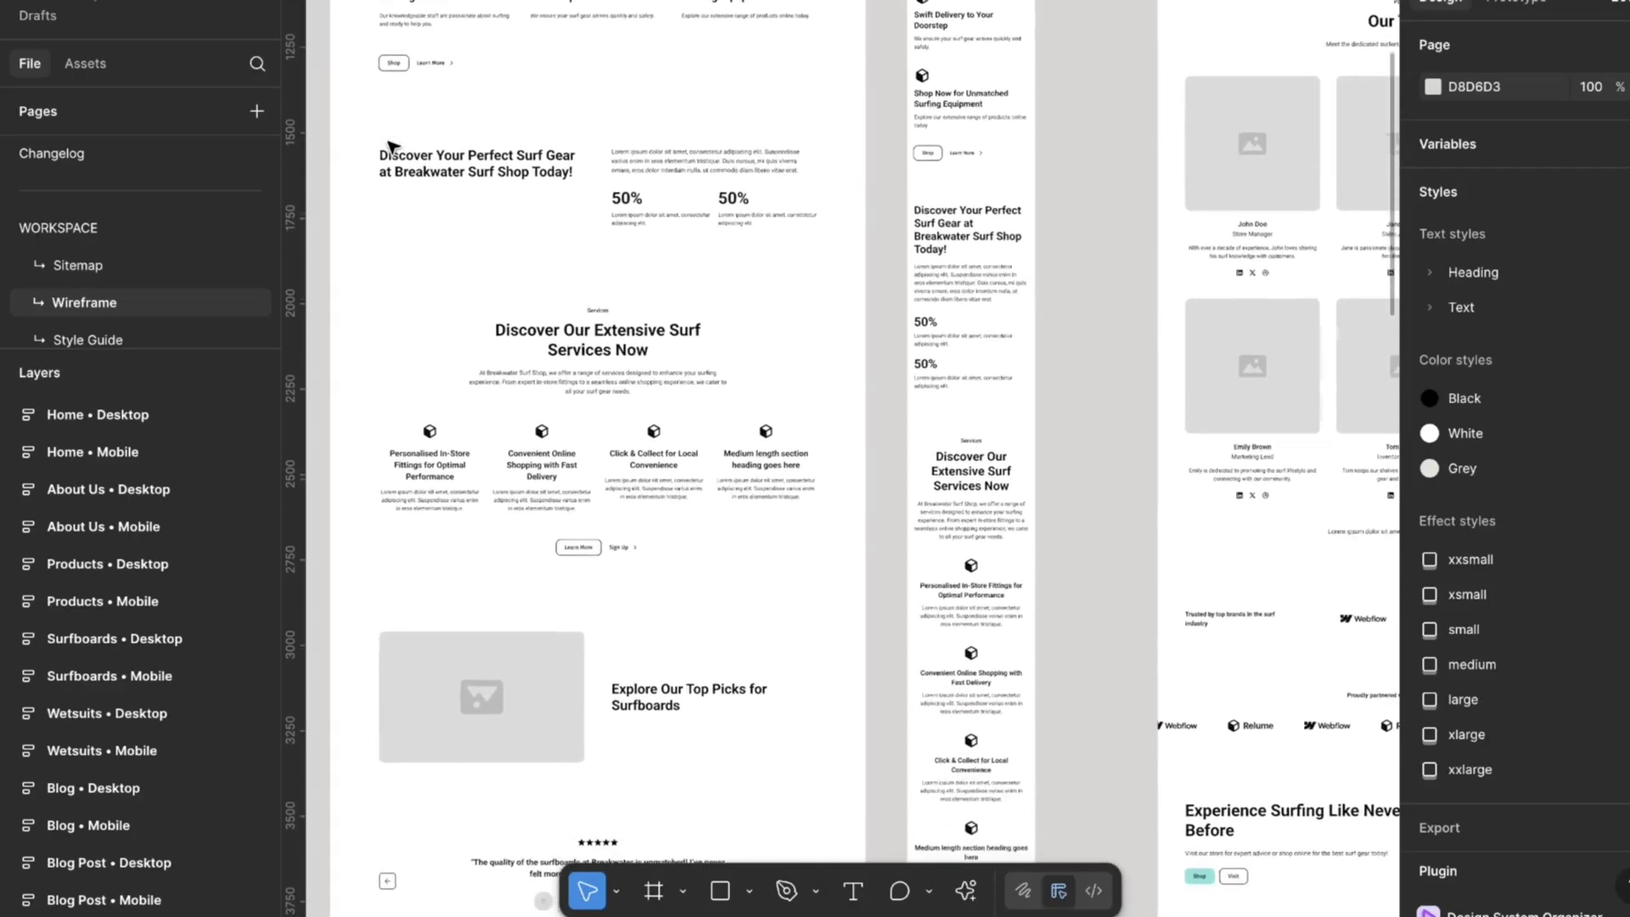
scroll(391, 147, down, 4)
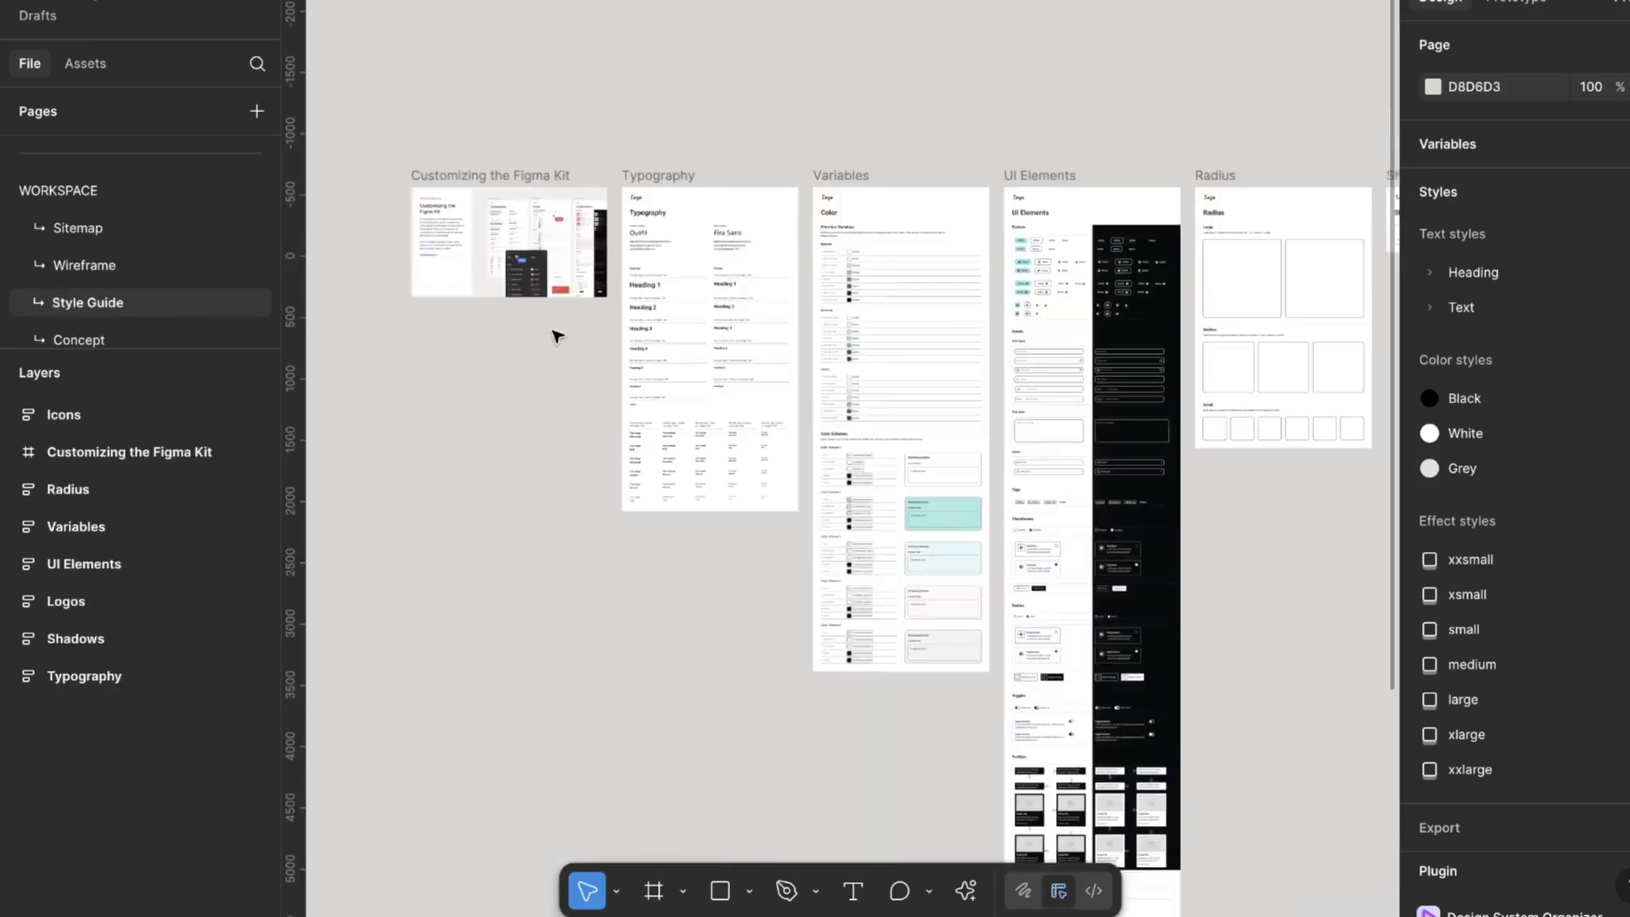
scroll(556, 336, up, 5)
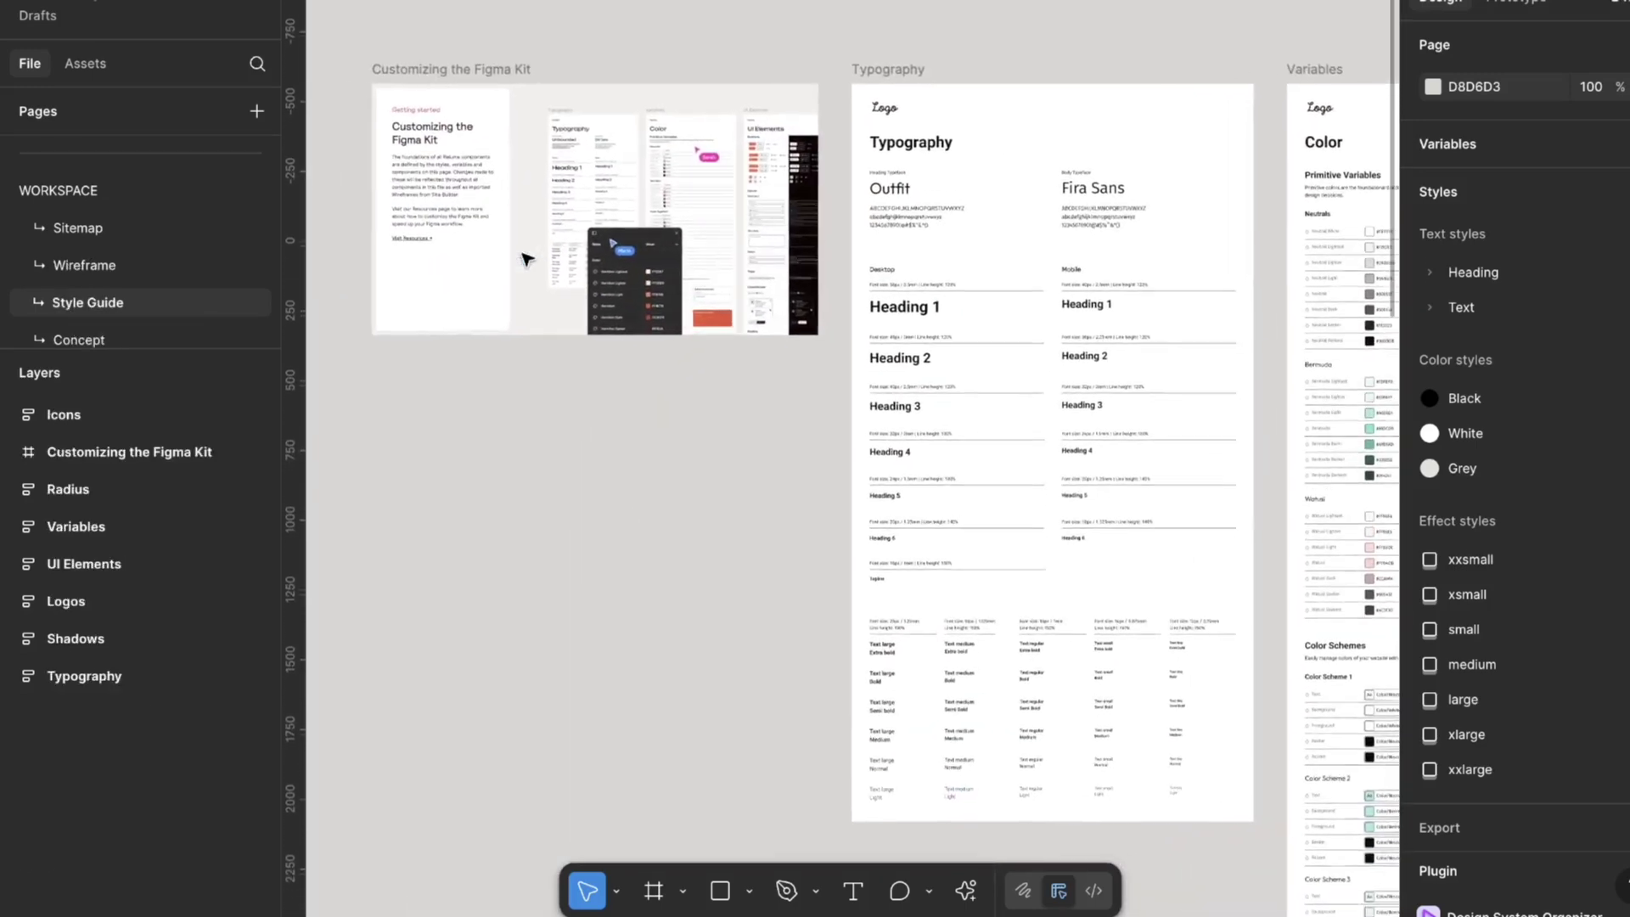
scroll(527, 258, right, 3)
scroll(527, 259, down, 1)
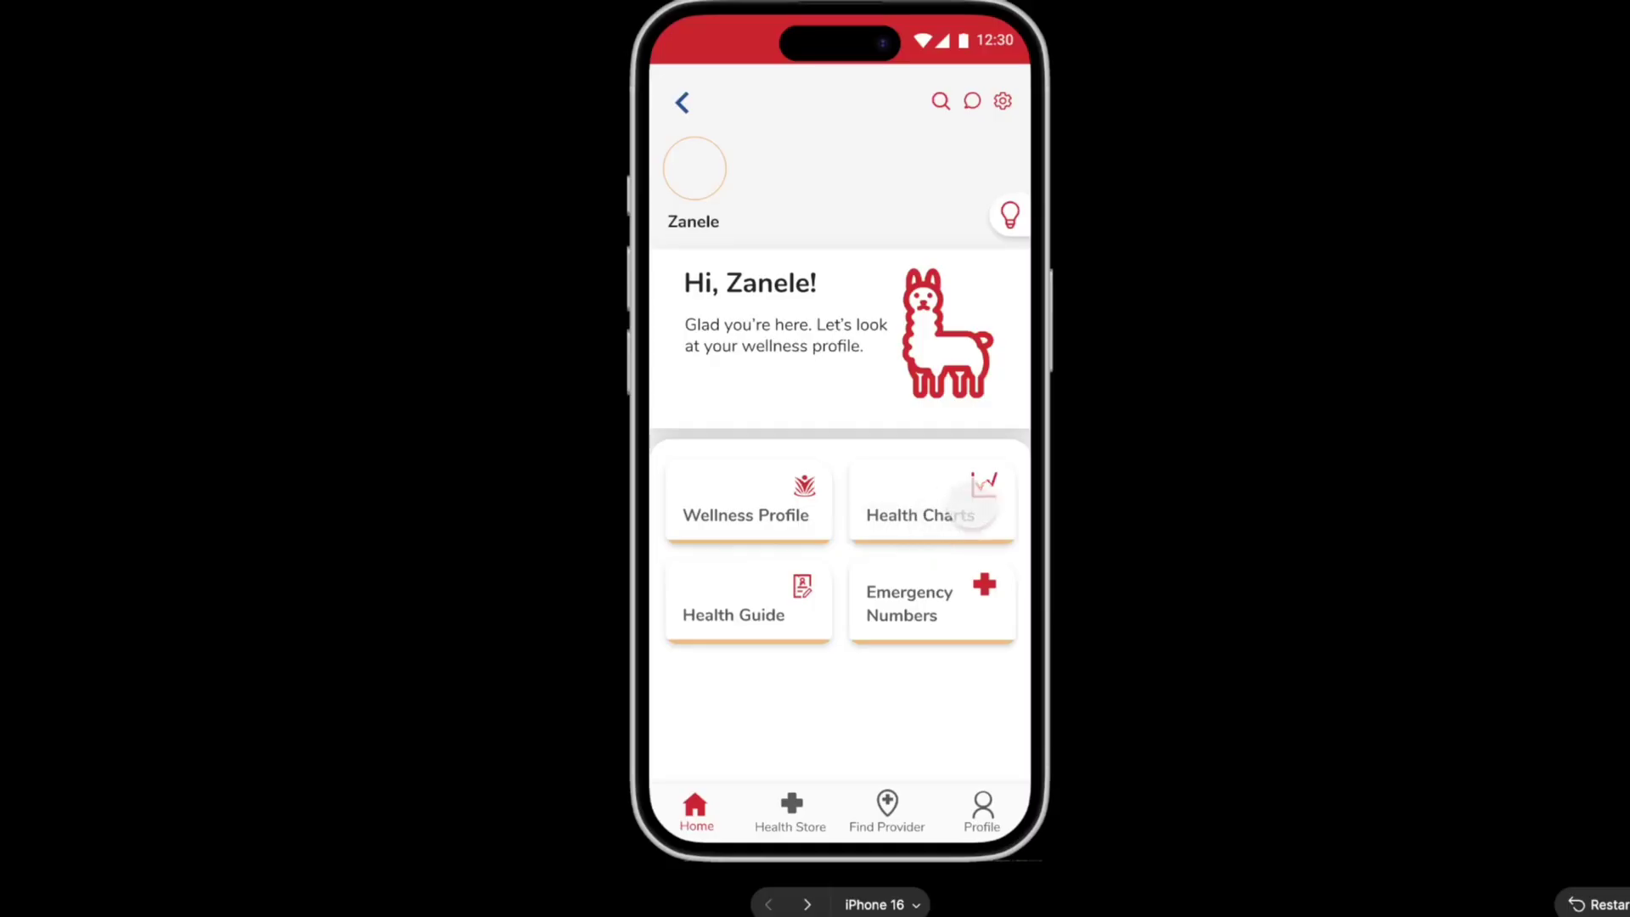
Show the latest Blood Pressure reading from Health Charts, then scroll the Hero Headers layouts.
click(972, 506)
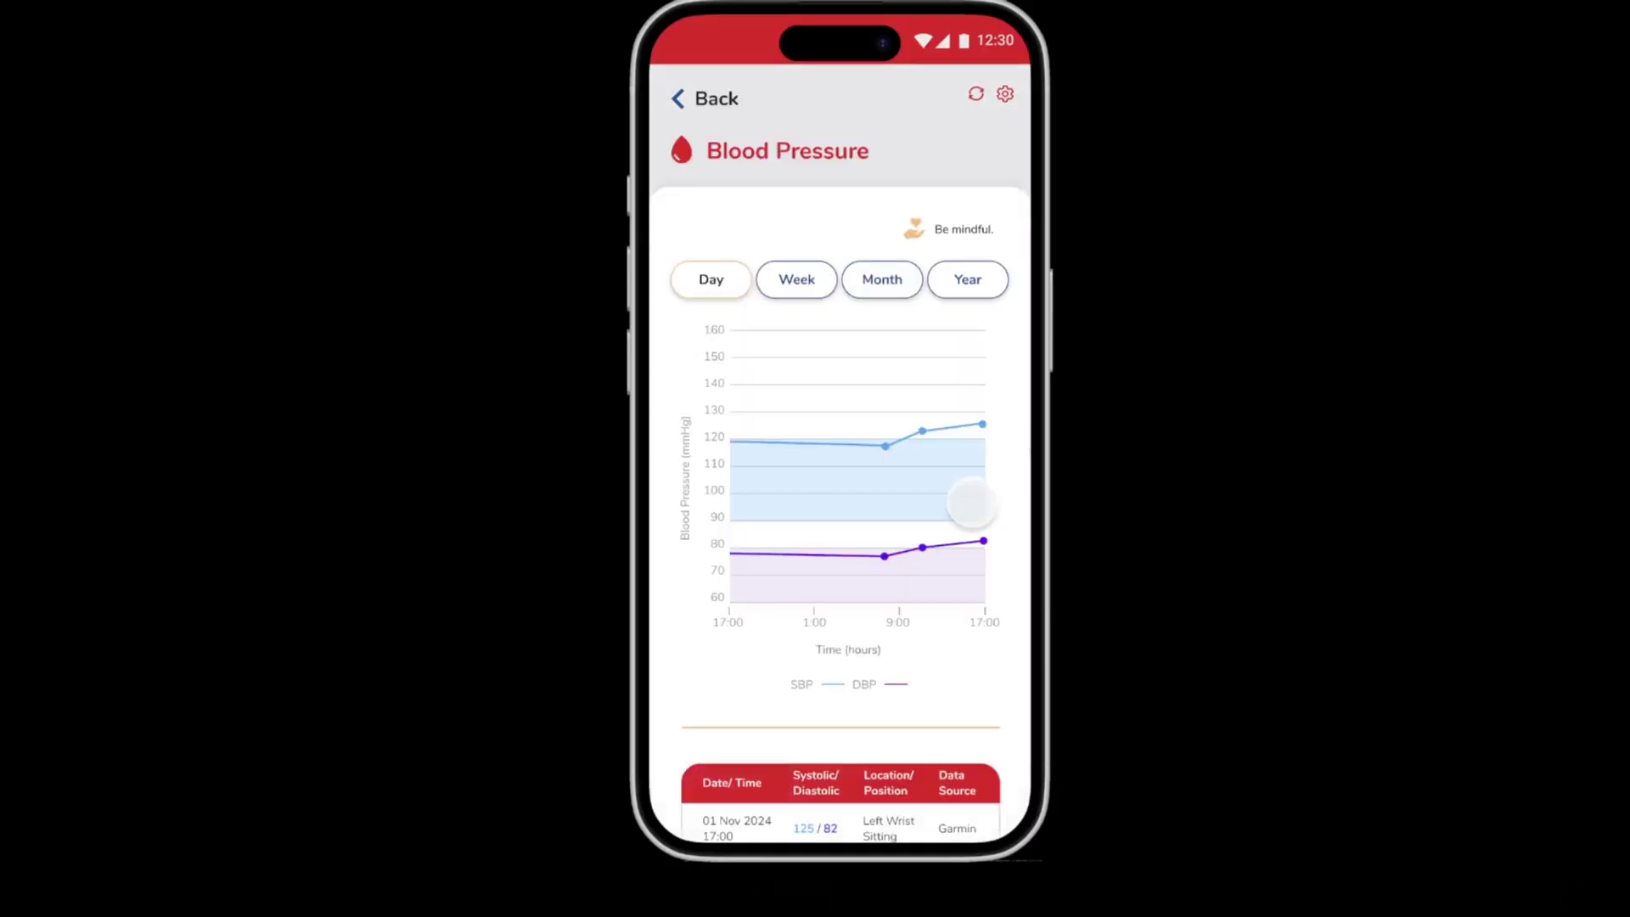
click(980, 423)
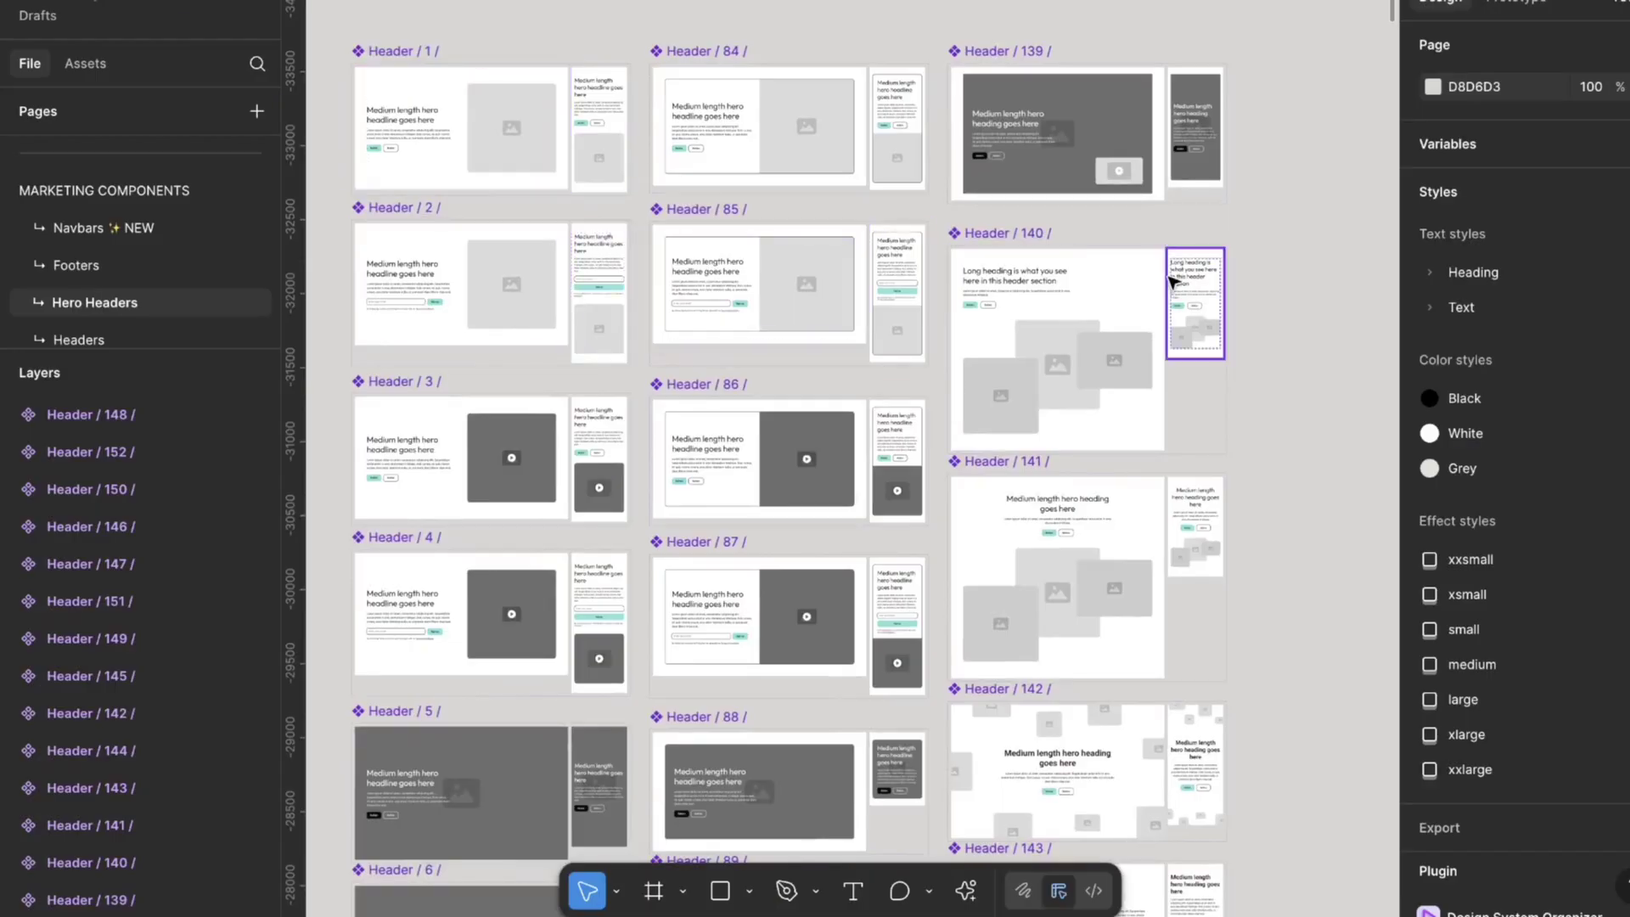
scroll(1315, 432, down, 3)
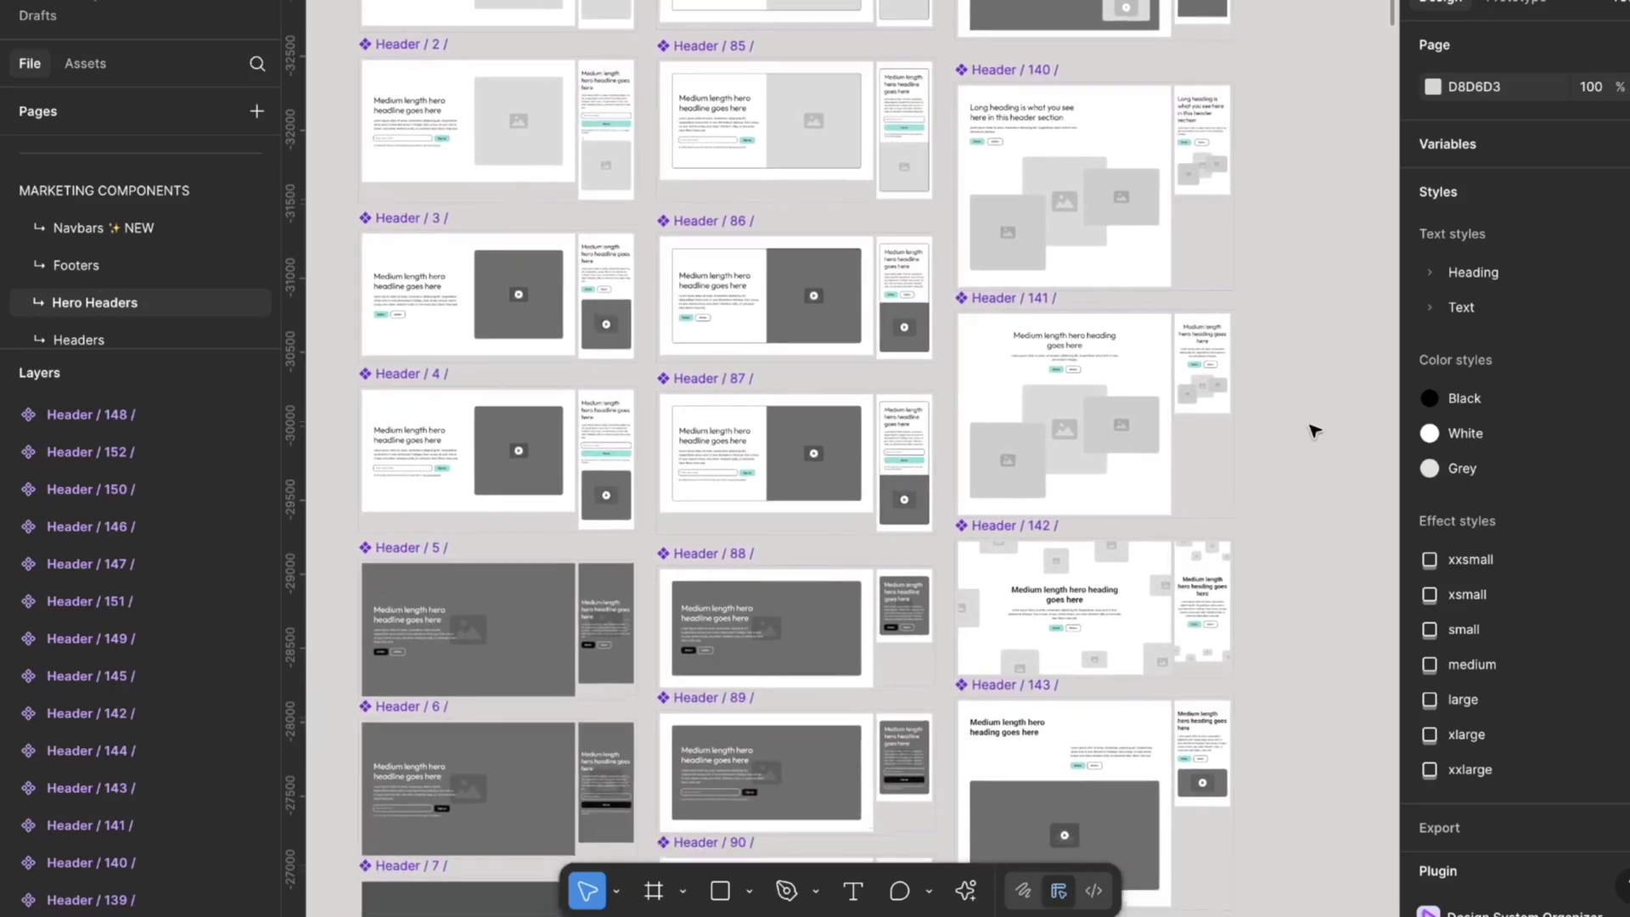
scroll(1314, 432, down, 5)
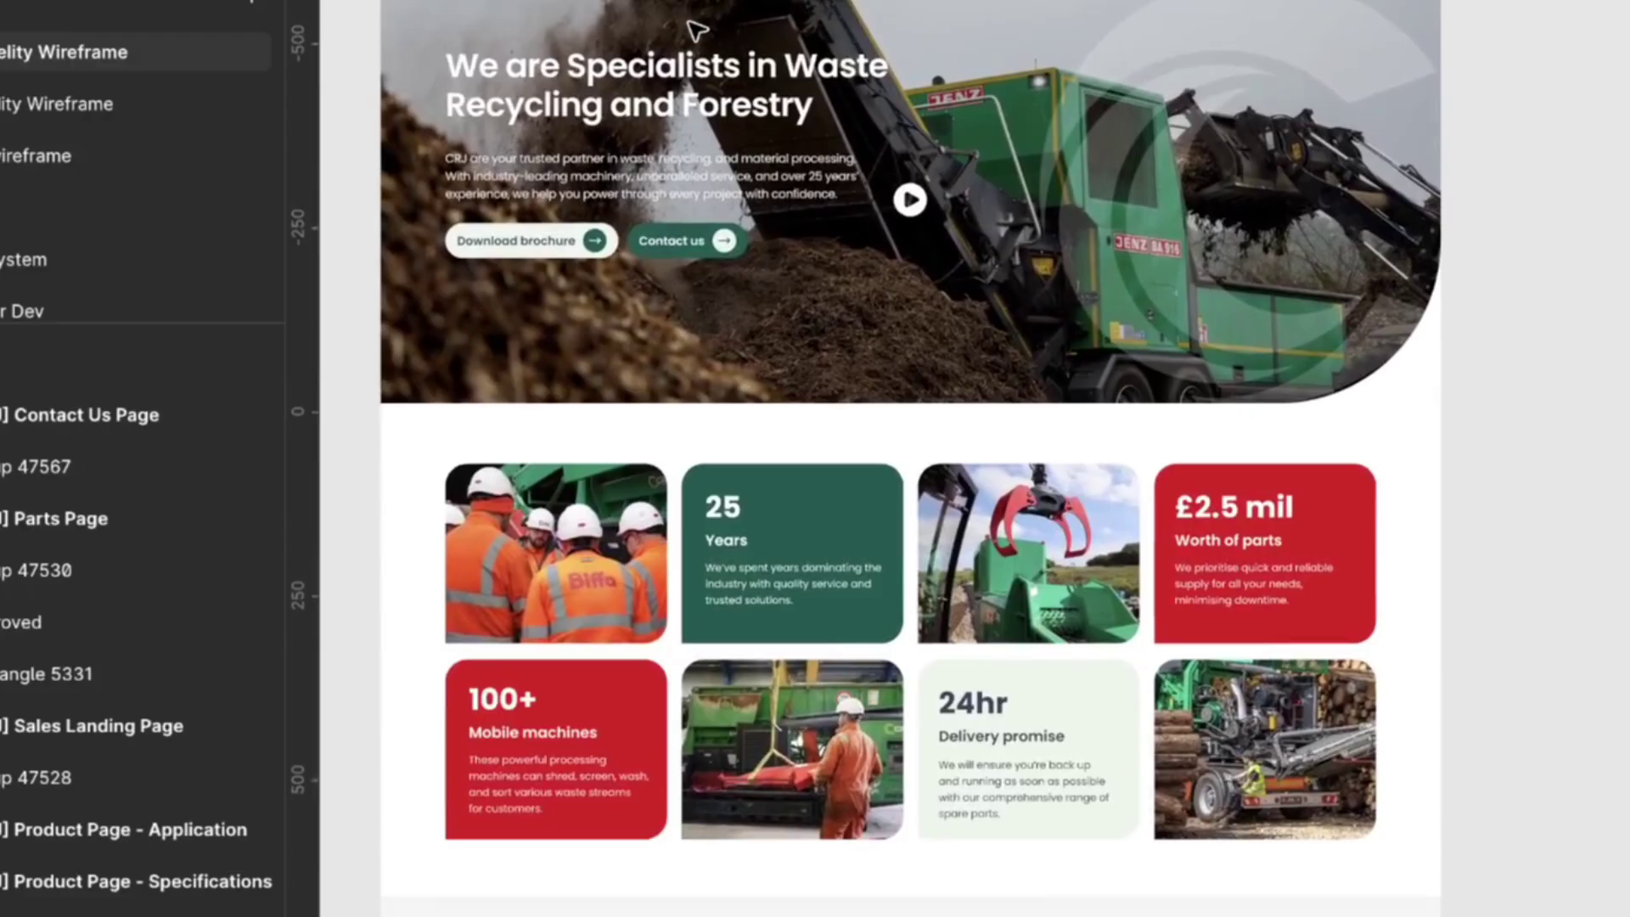
Scroll the CRJ homepage frame from the stat cards down to the green footer.
scroll(692, 30, down, 5)
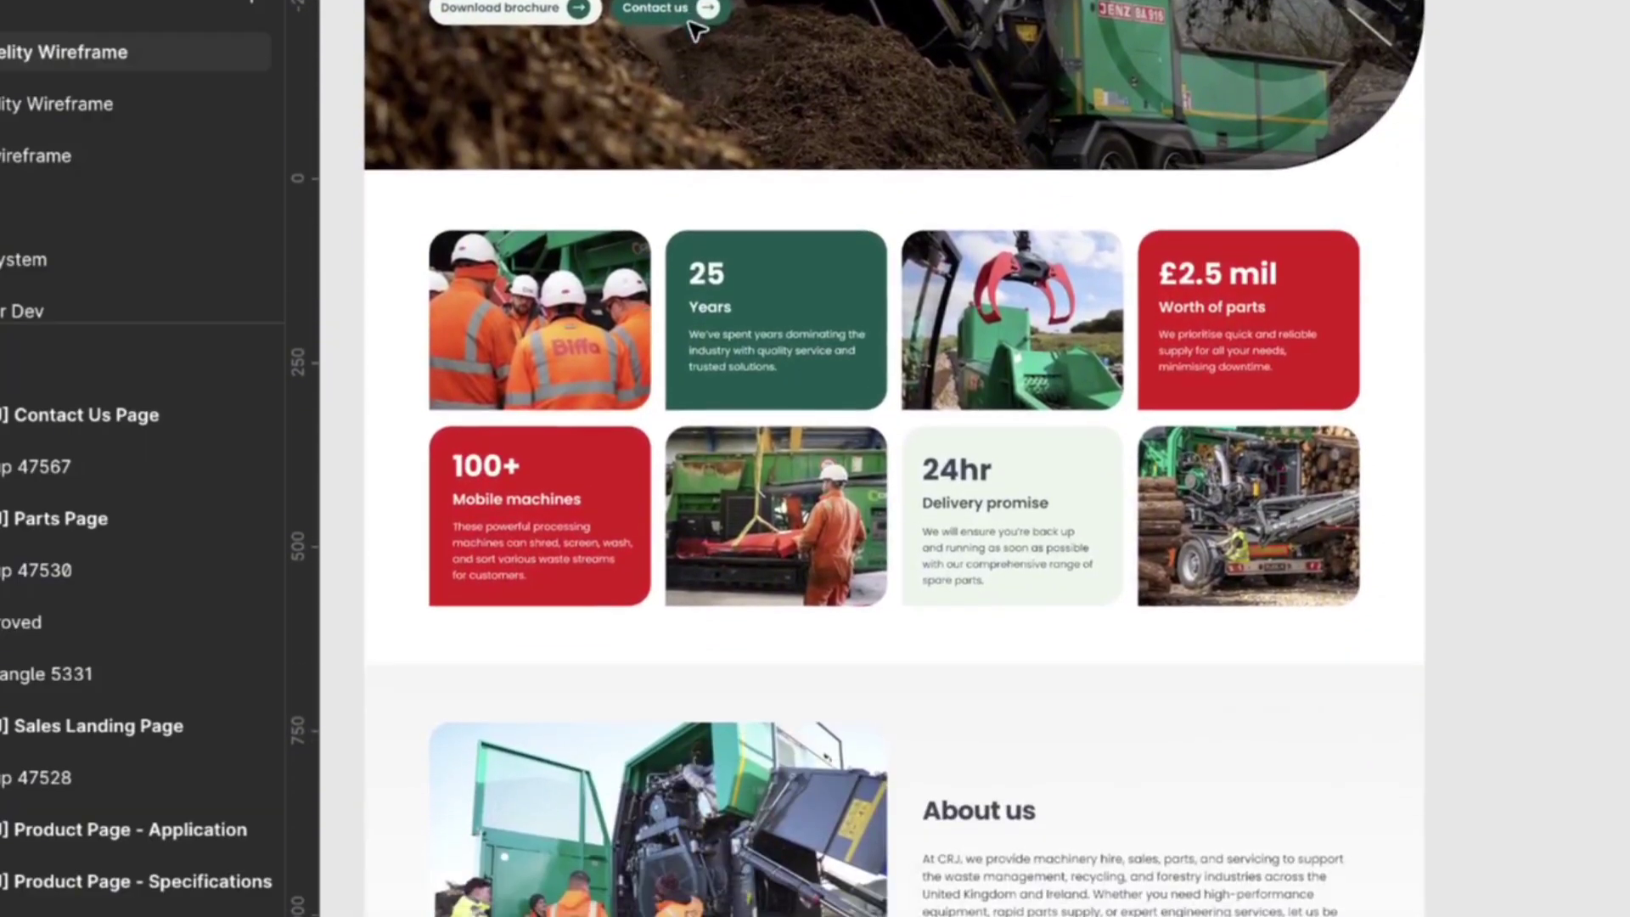
scroll(692, 29, down, 10)
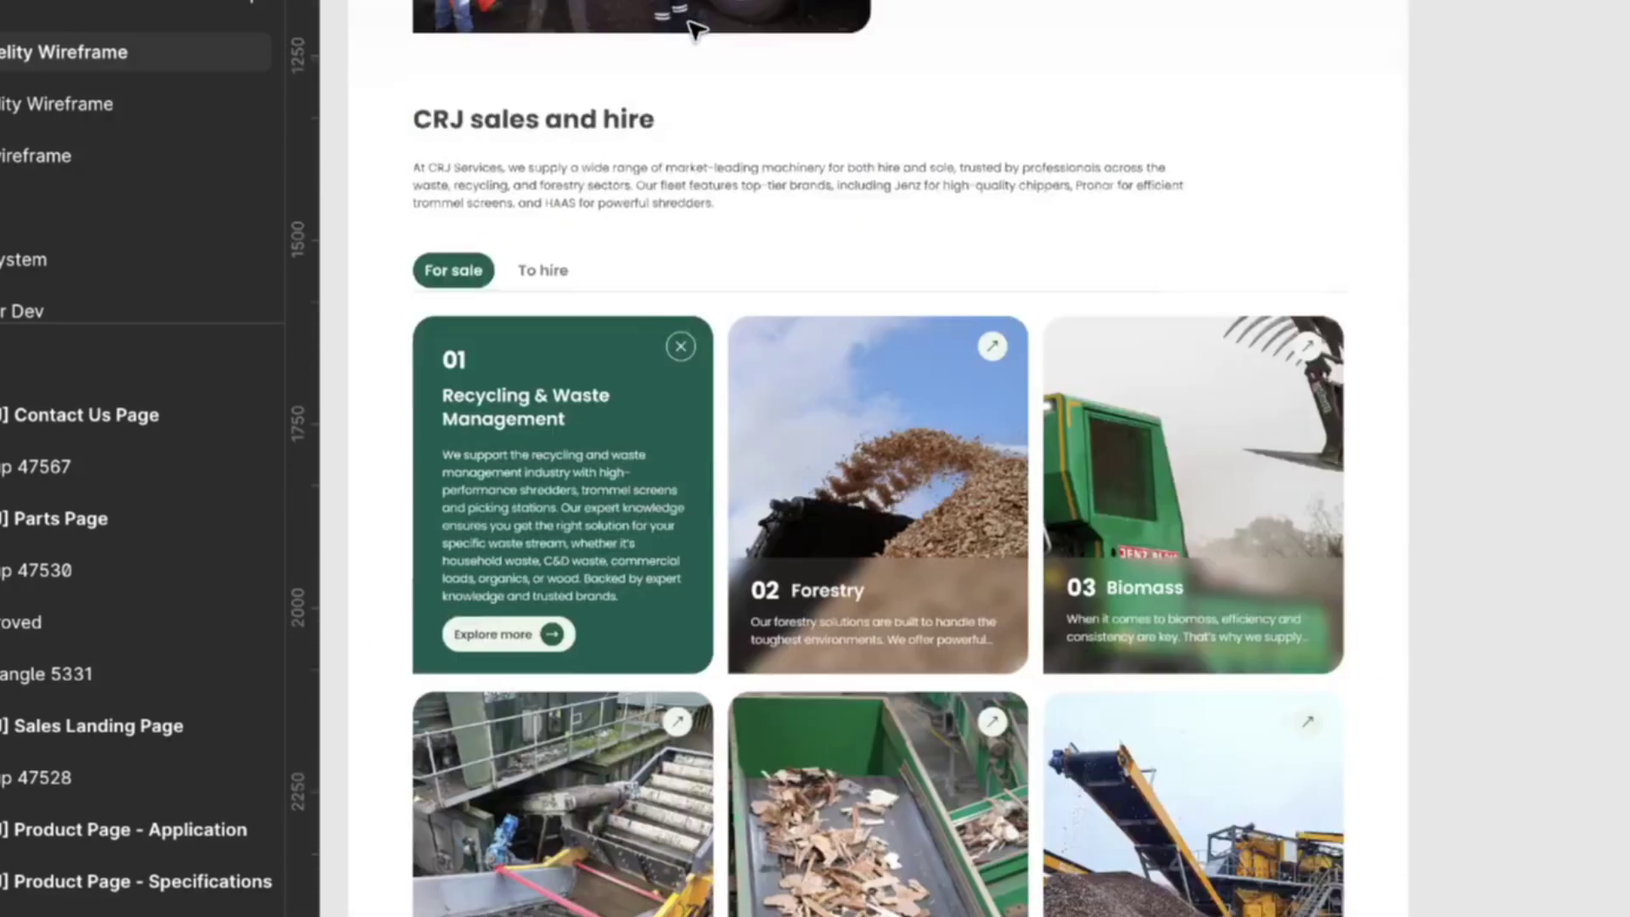
scroll(697, 31, down, 2)
scroll(696, 30, down, 12)
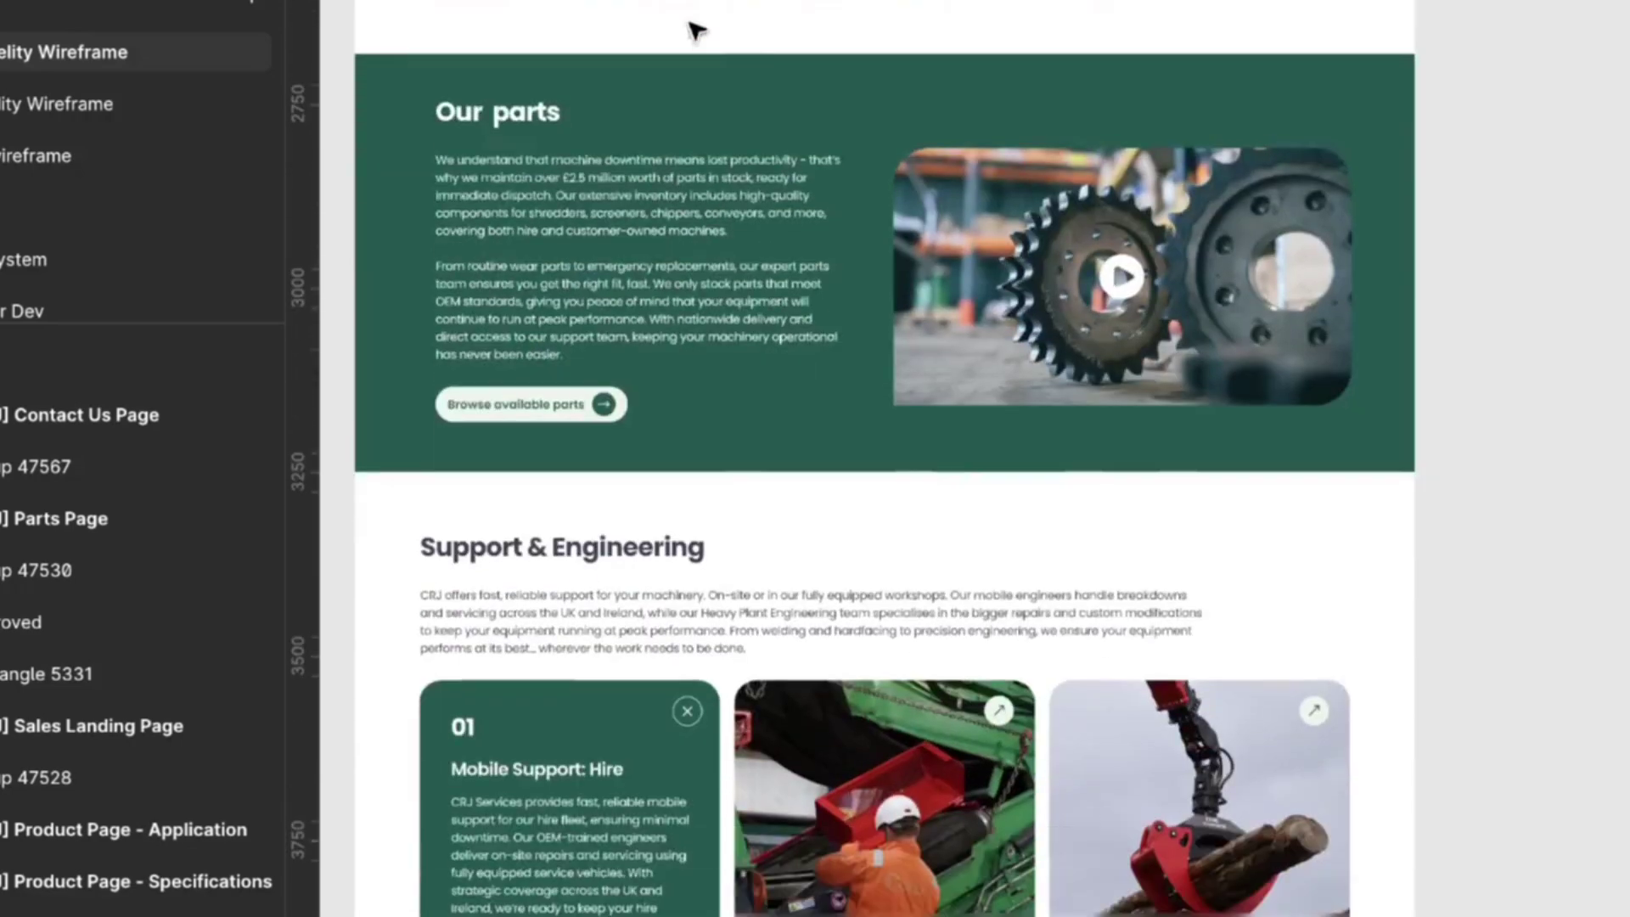
scroll(696, 31, down, 10)
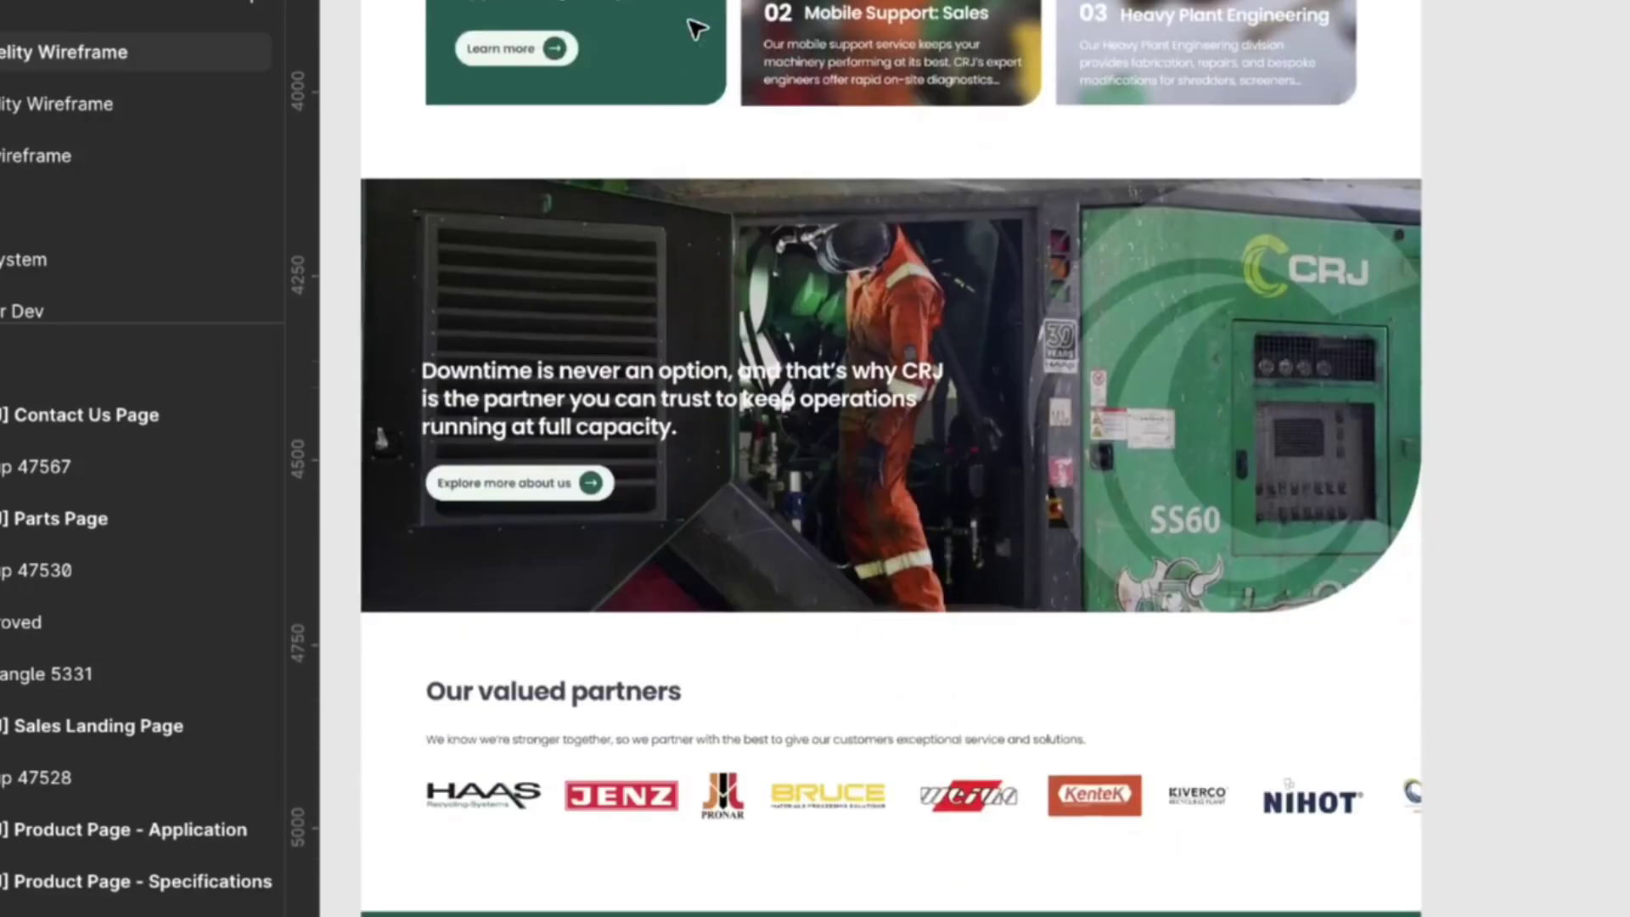
scroll(696, 31, down, 12)
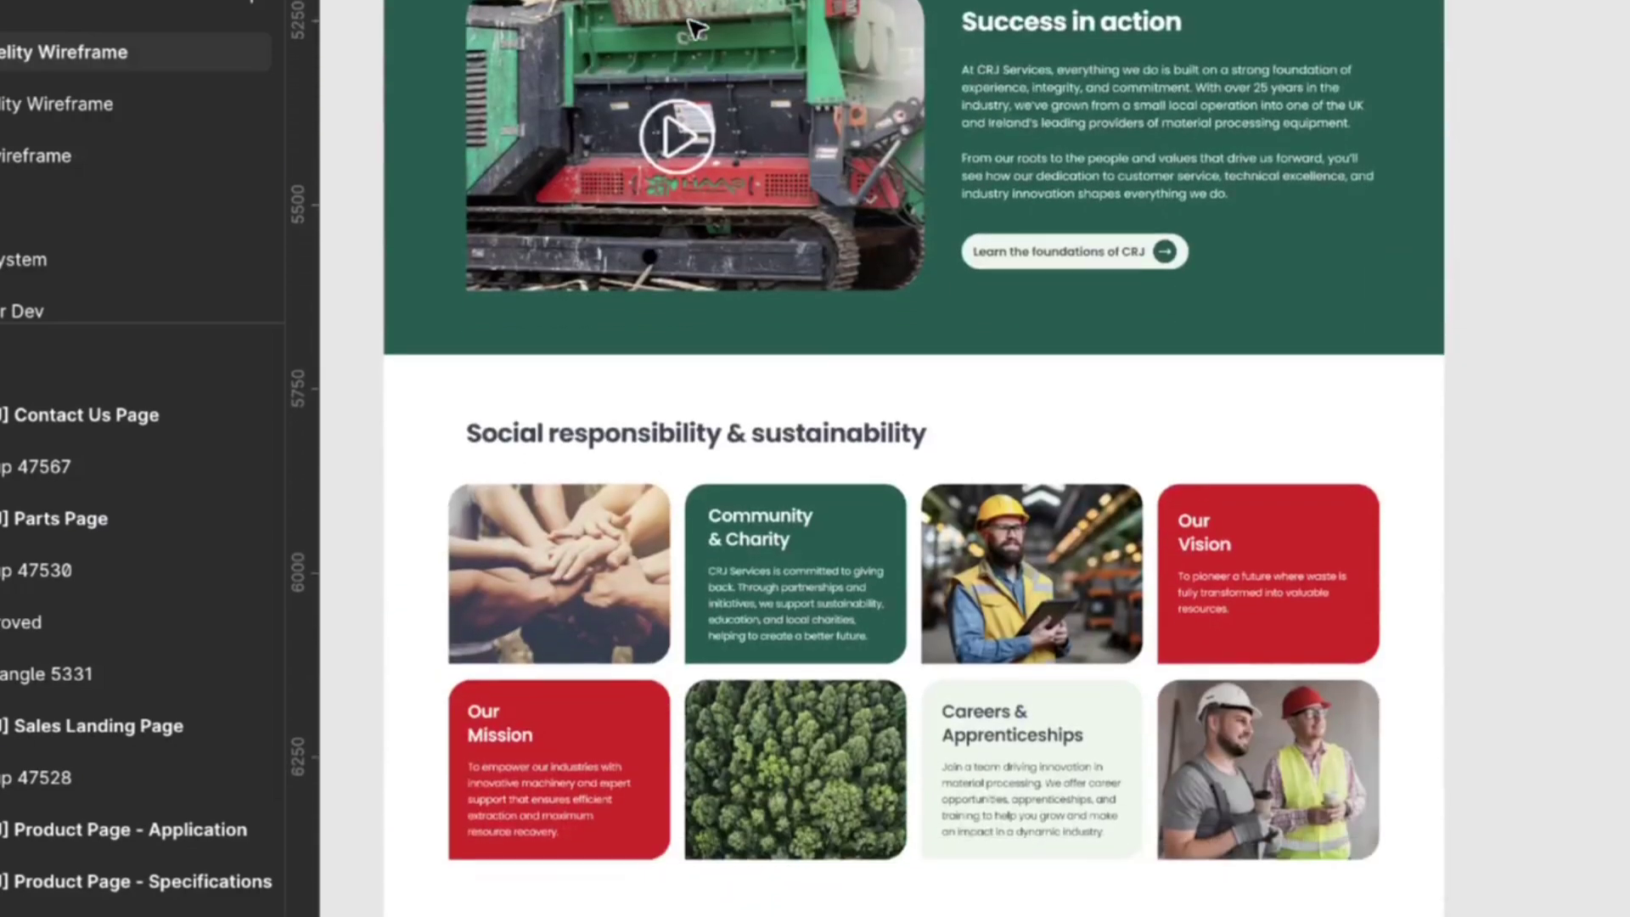
scroll(694, 30, down, 10)
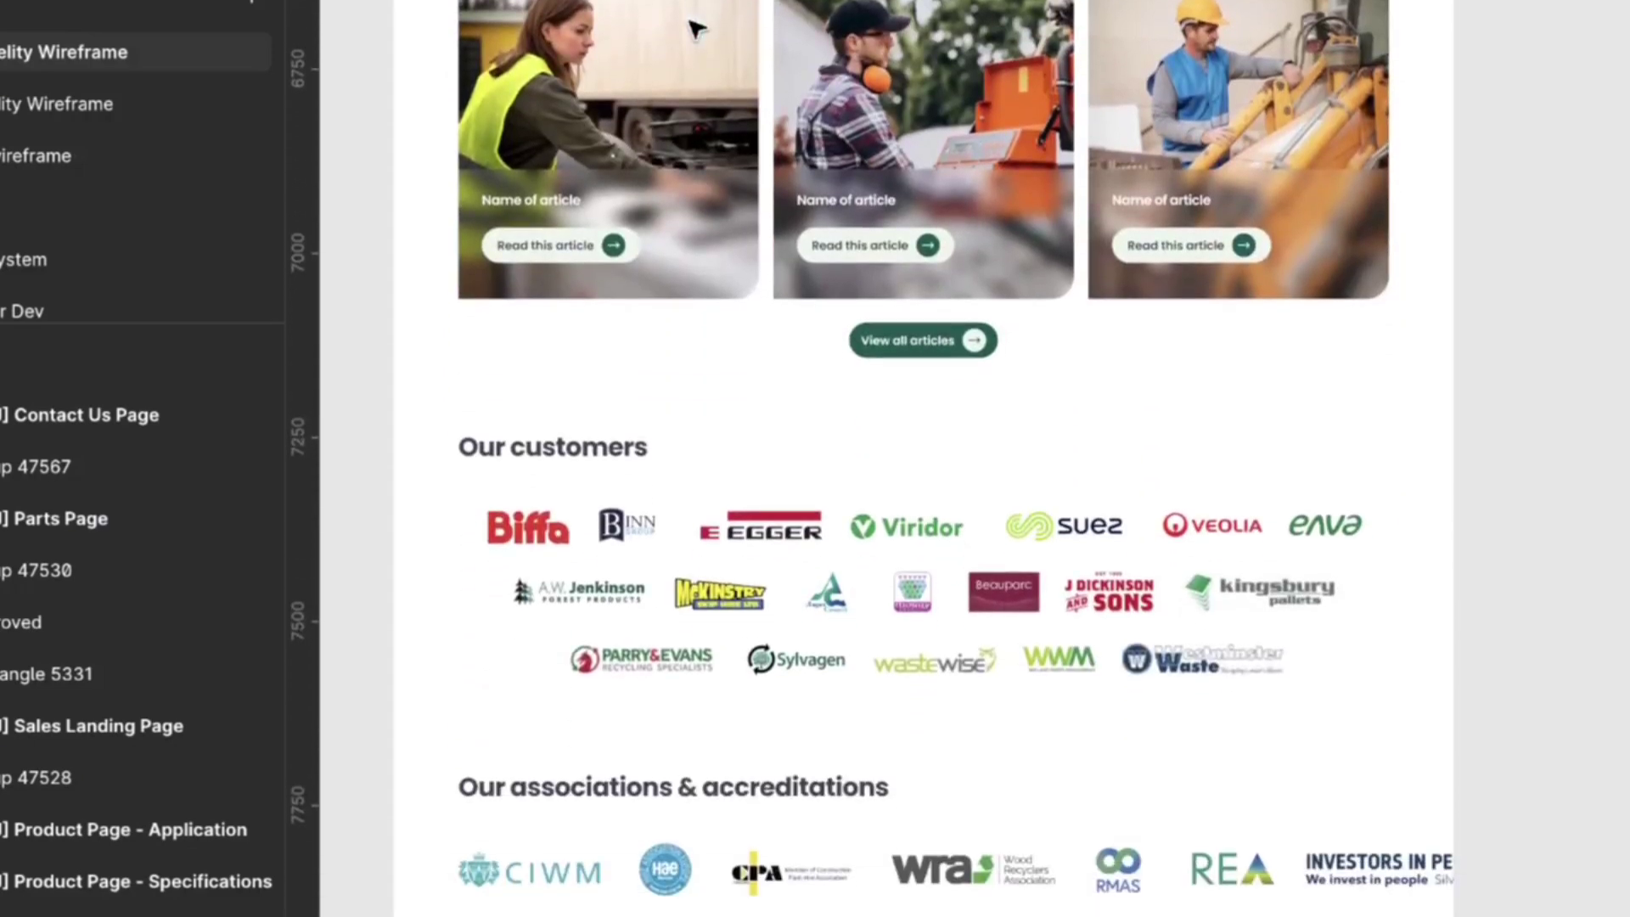
scroll(693, 29, down, 4)
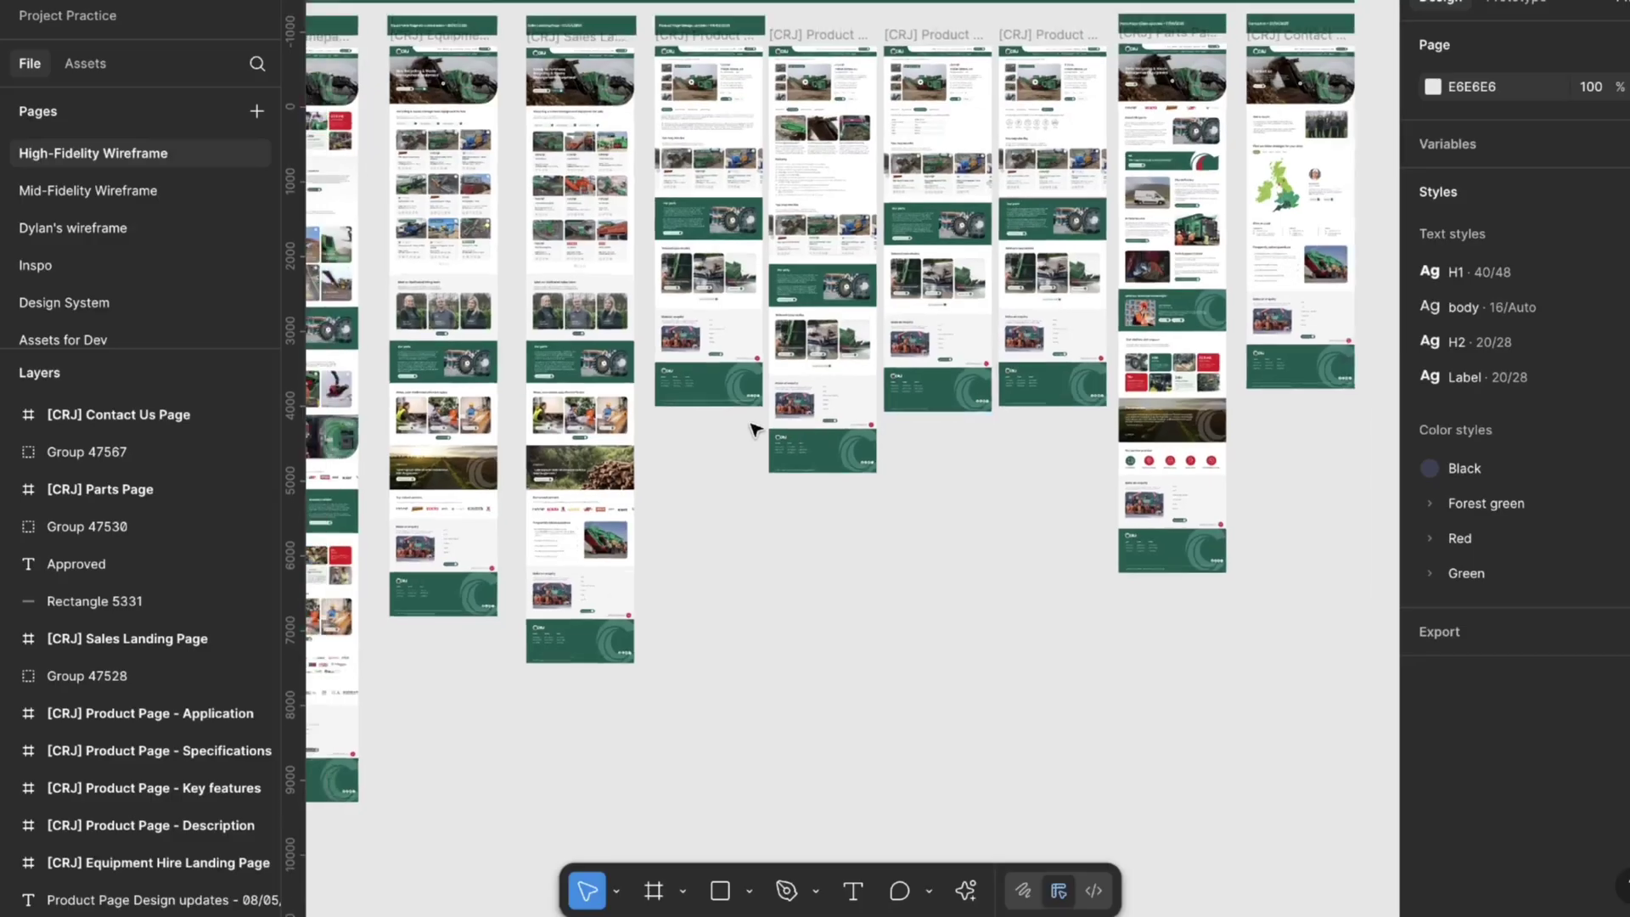
Zoom out and pan left across the approved CRJ pages.
ctrl+scroll(754, 429, down, 5)
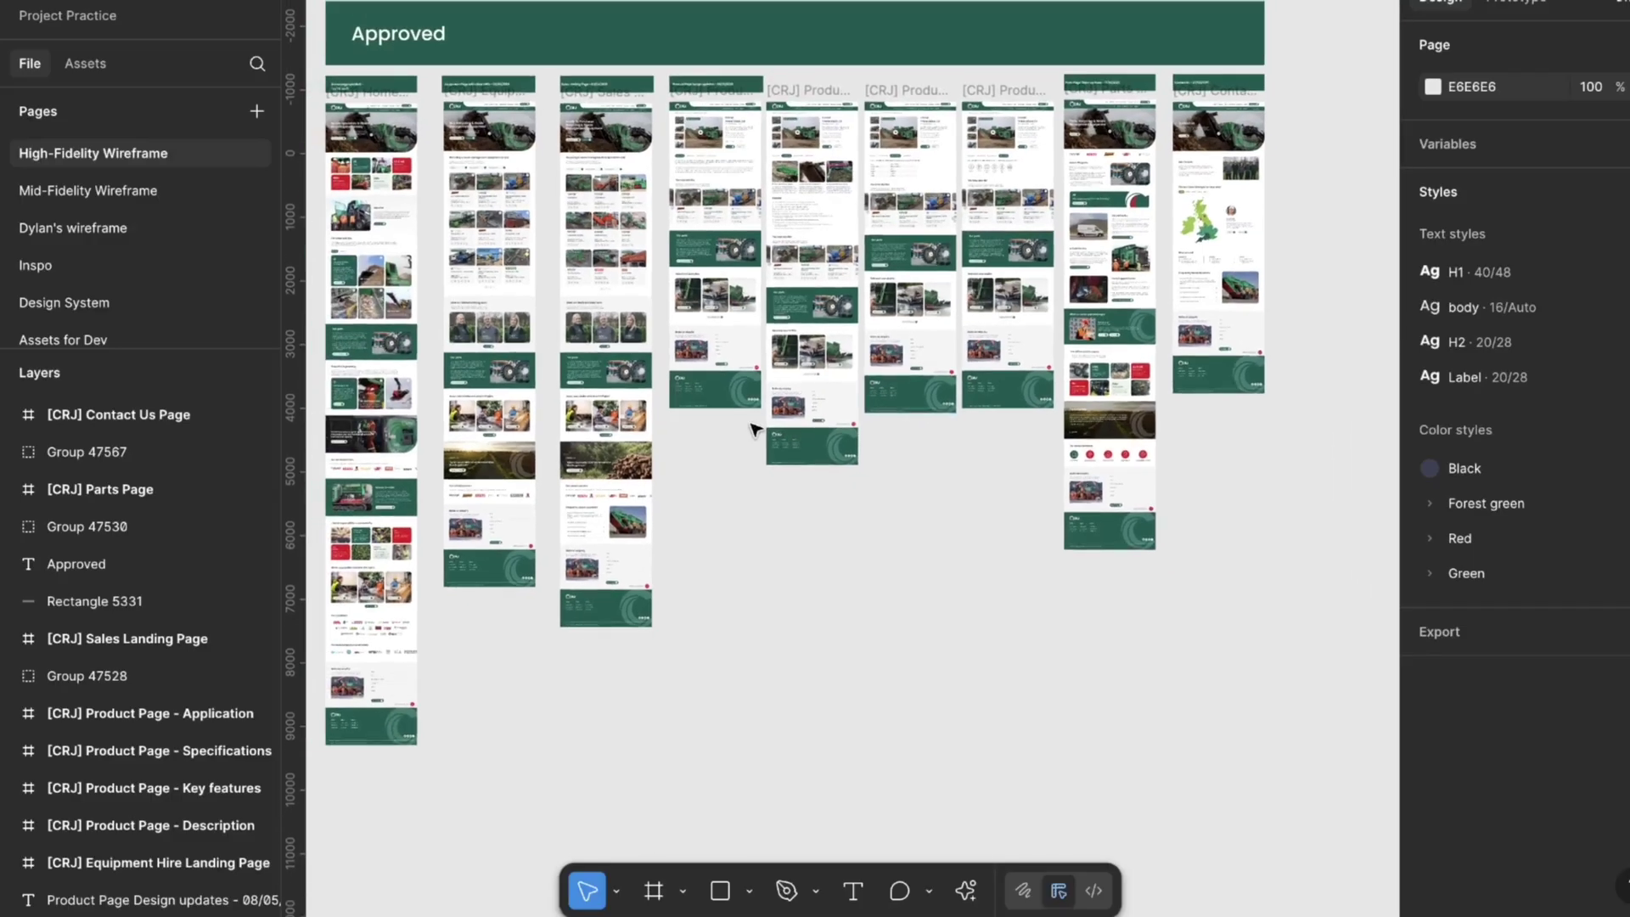
ctrl+scroll(754, 429, up, 3)
scroll(754, 428, left, 2)
scroll(754, 429, left, 2)
scroll(754, 428, up, 1)
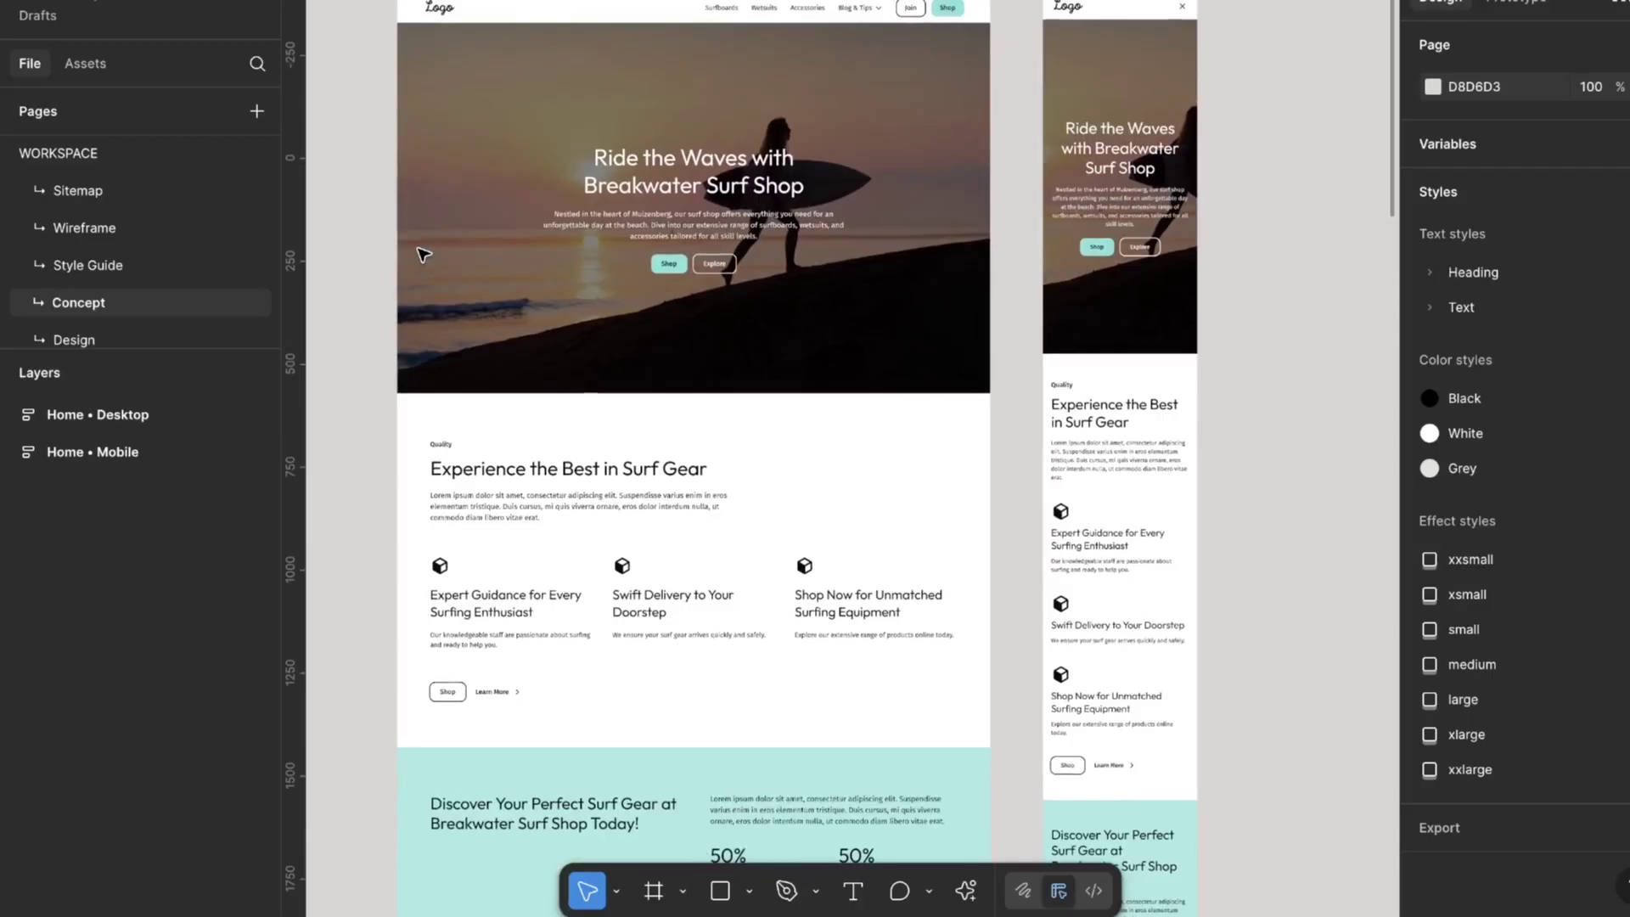
scroll(422, 257, down, 5)
scroll(422, 257, down, 5)
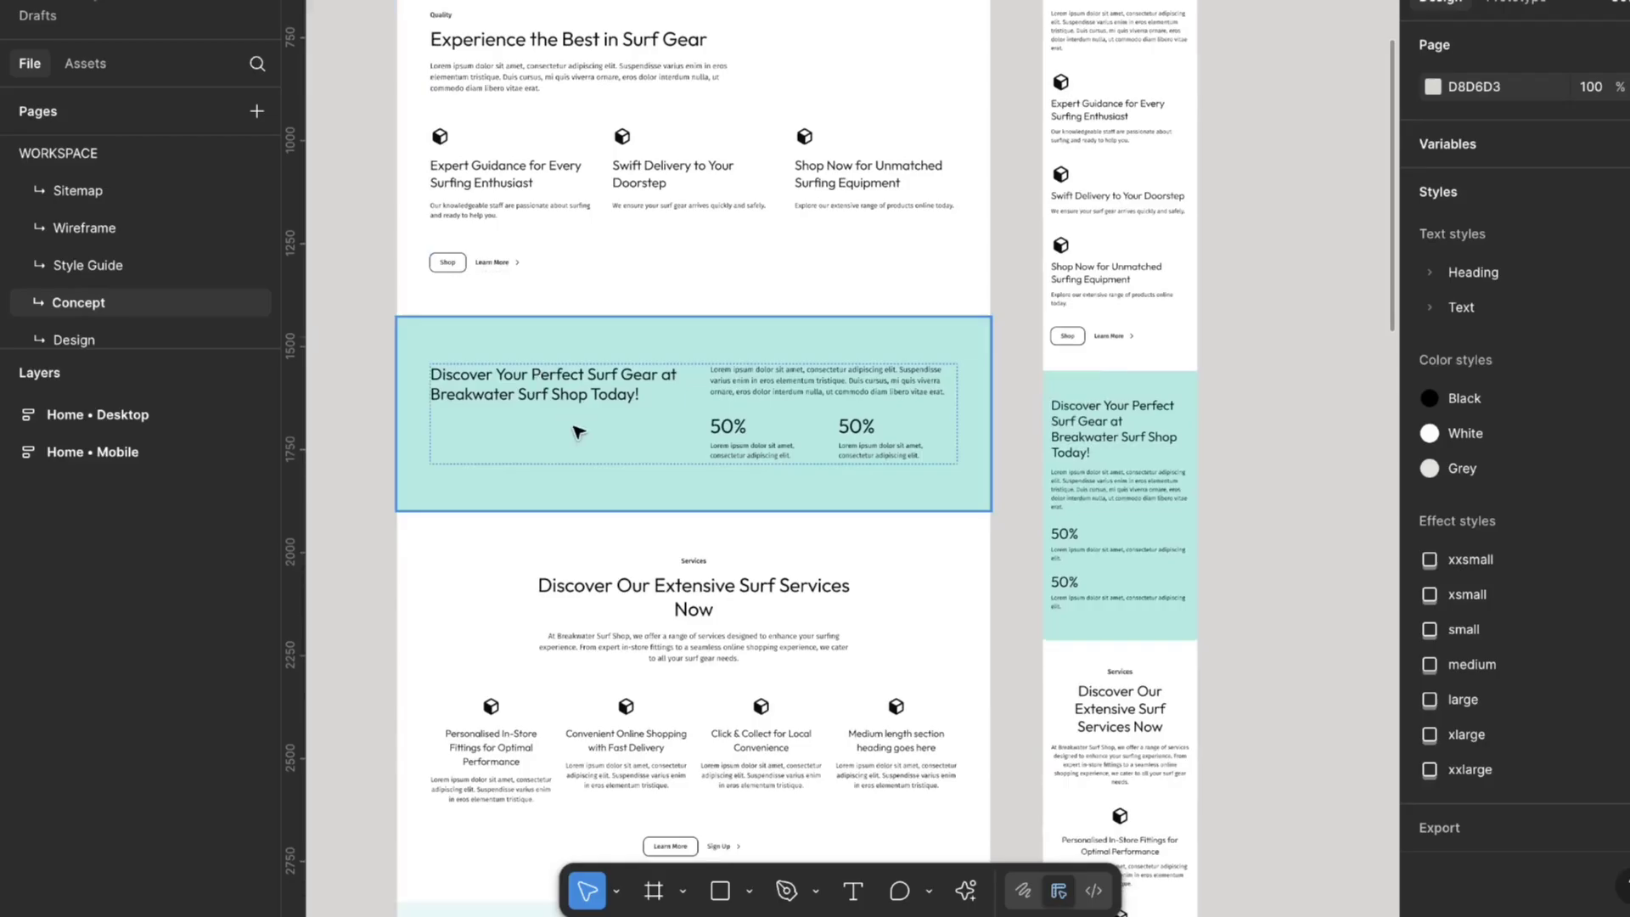
scroll(578, 432, down, 5)
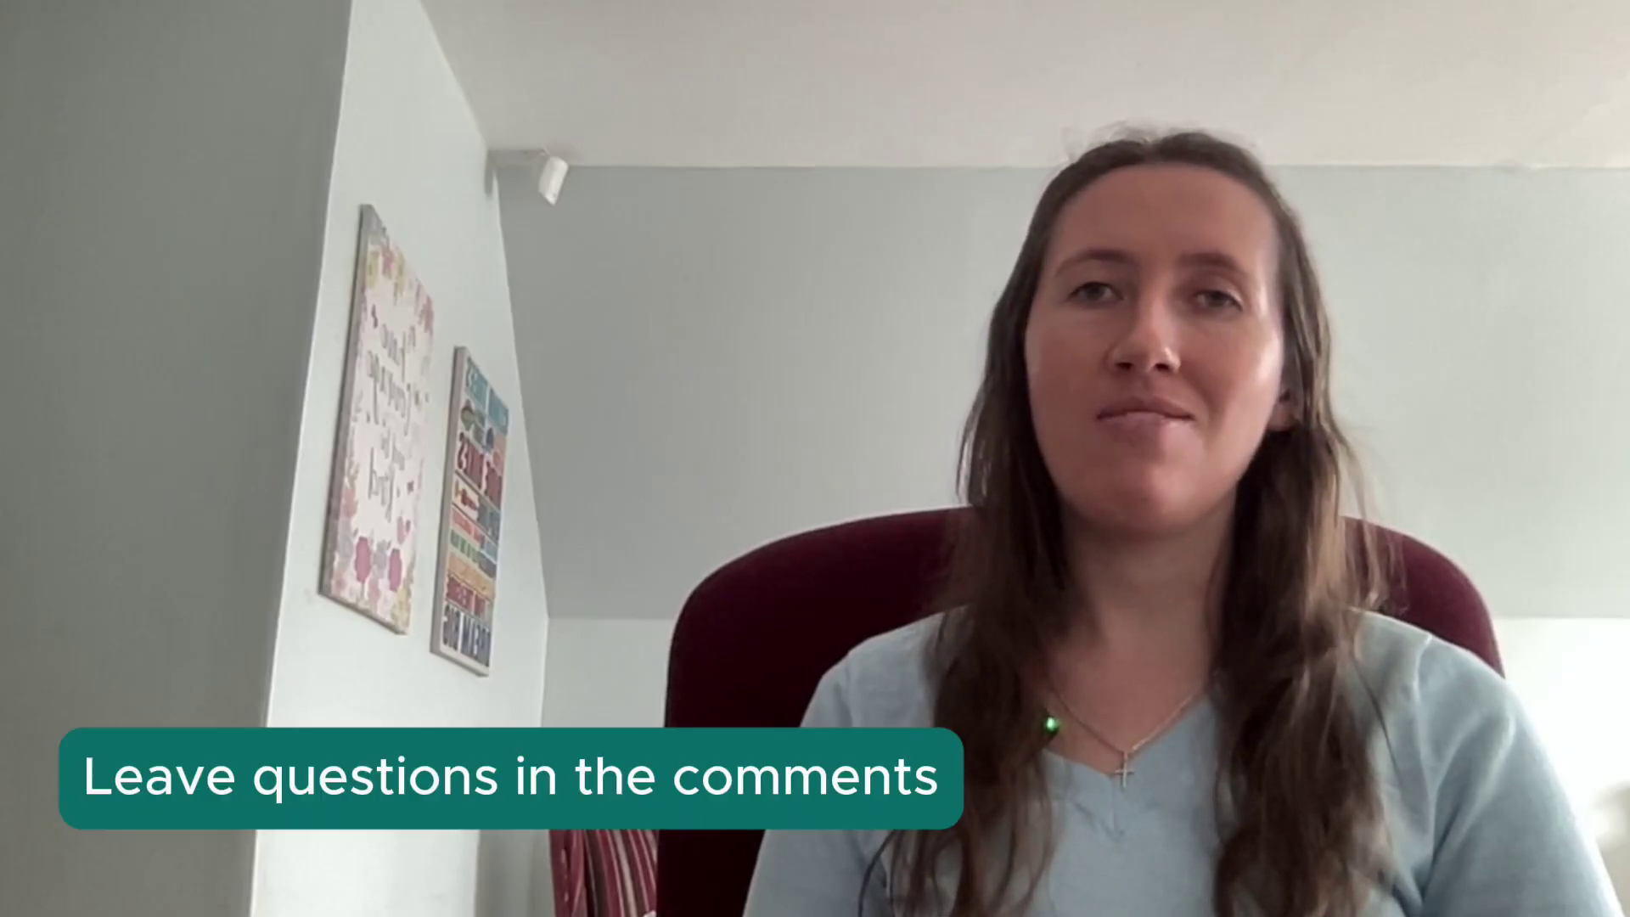